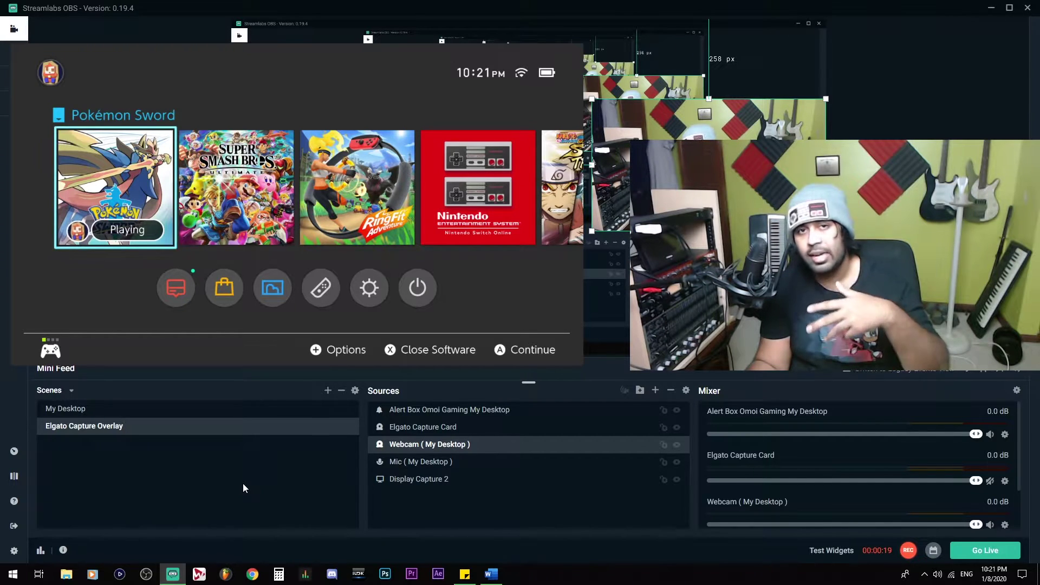
- Deselect the webcam source and flip between the My Desktop and Elgato Capture Overlay scenes
left_click(226, 488)
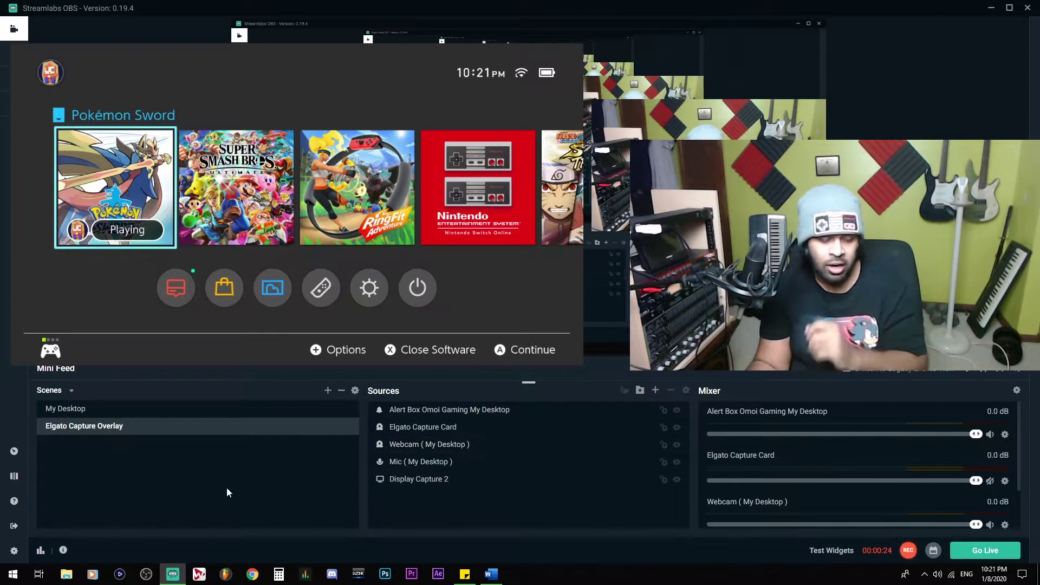
left_click(214, 413)
left_click(153, 424)
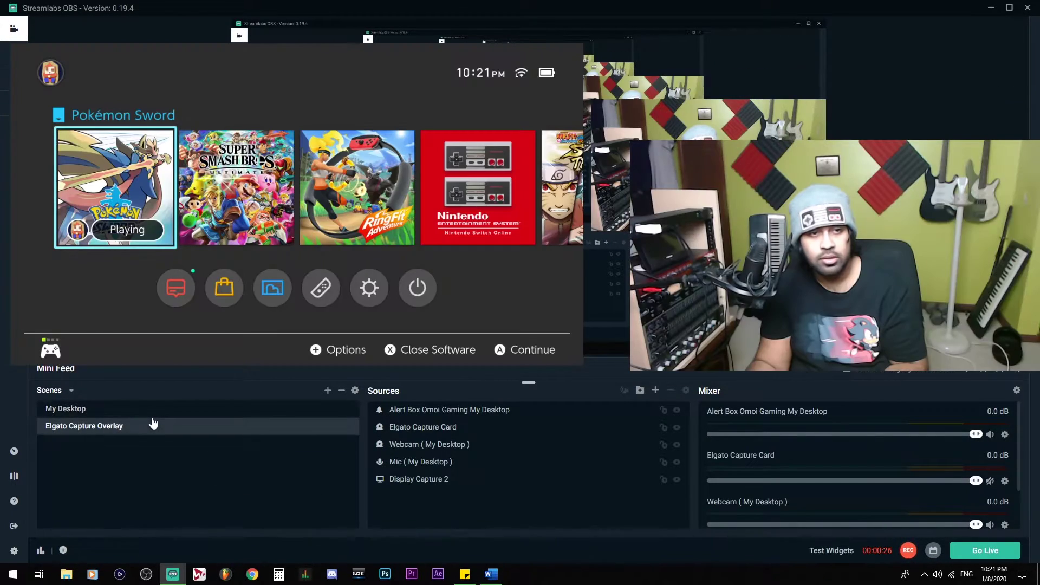
left_click(167, 413)
left_click(158, 425)
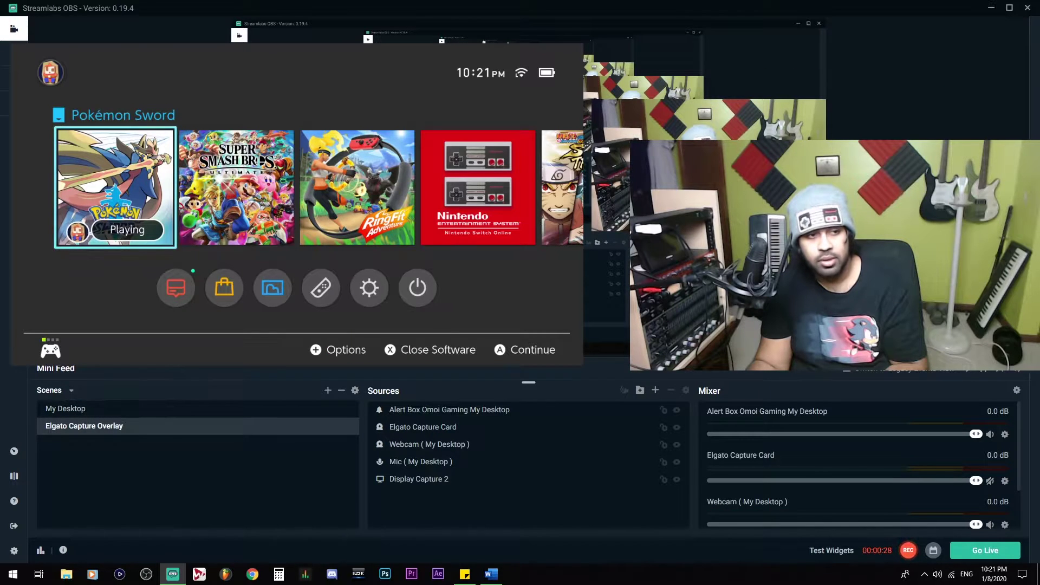
left_click(99, 409)
left_click(98, 428)
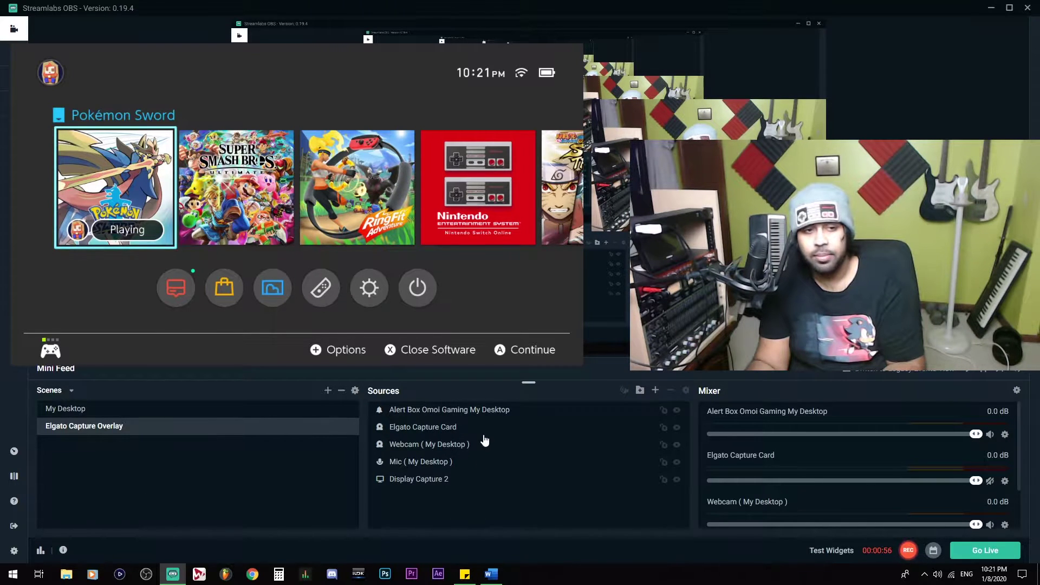
- Hide and re-show the Elgato Capture Card and Webcam sources
left_click(677, 429)
left_click(678, 429)
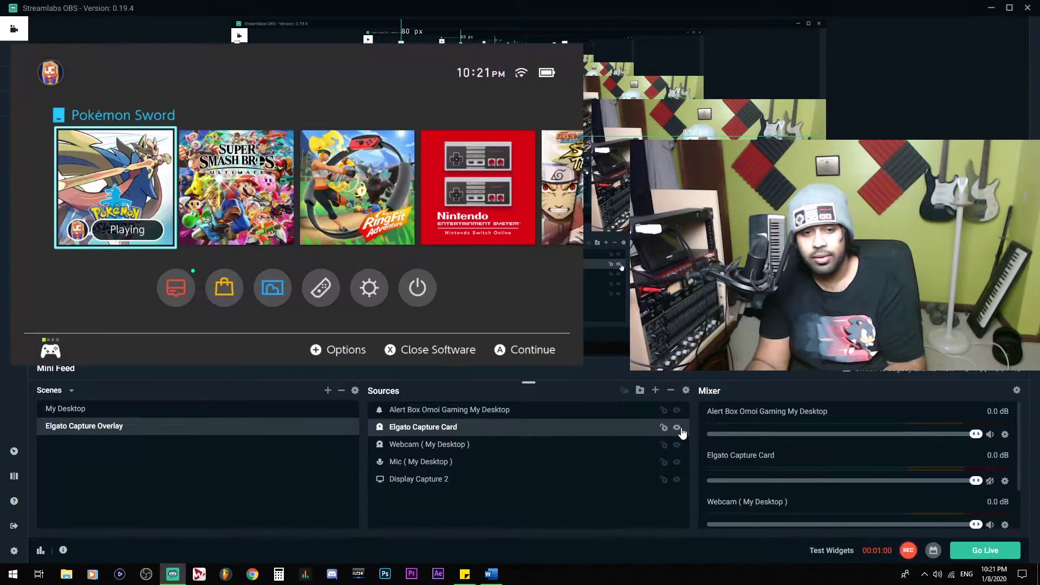
left_click(677, 446)
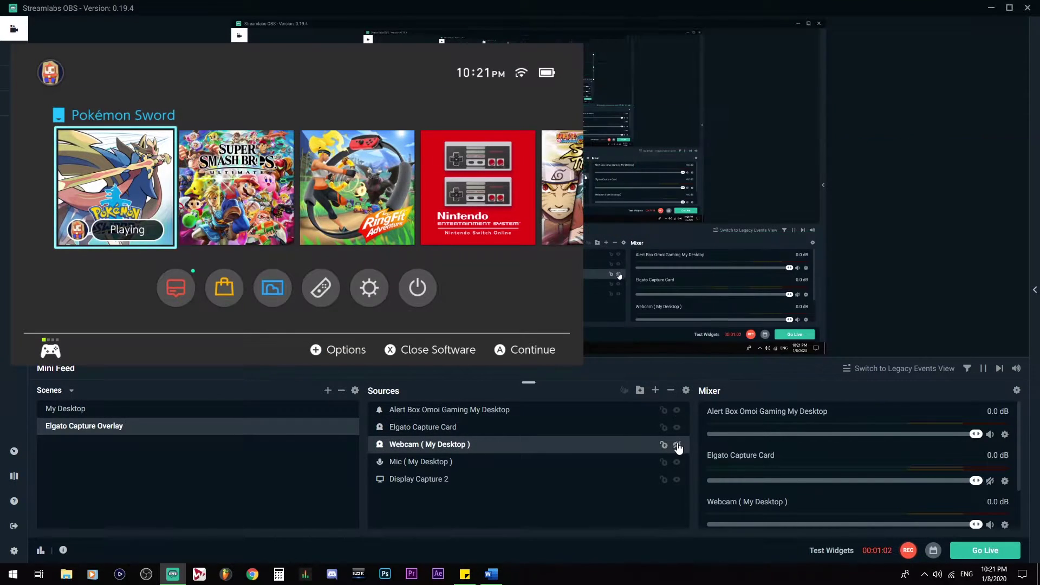
left_click(678, 446)
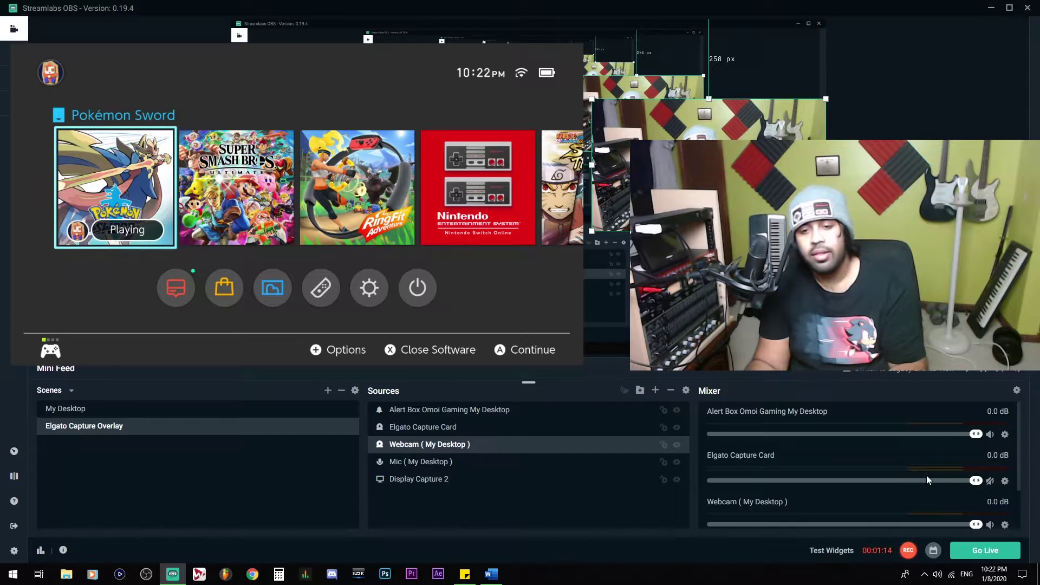
- Mute the Mic (My Desktop) channel in the Mixer
scroll(918, 441, "down", 2)
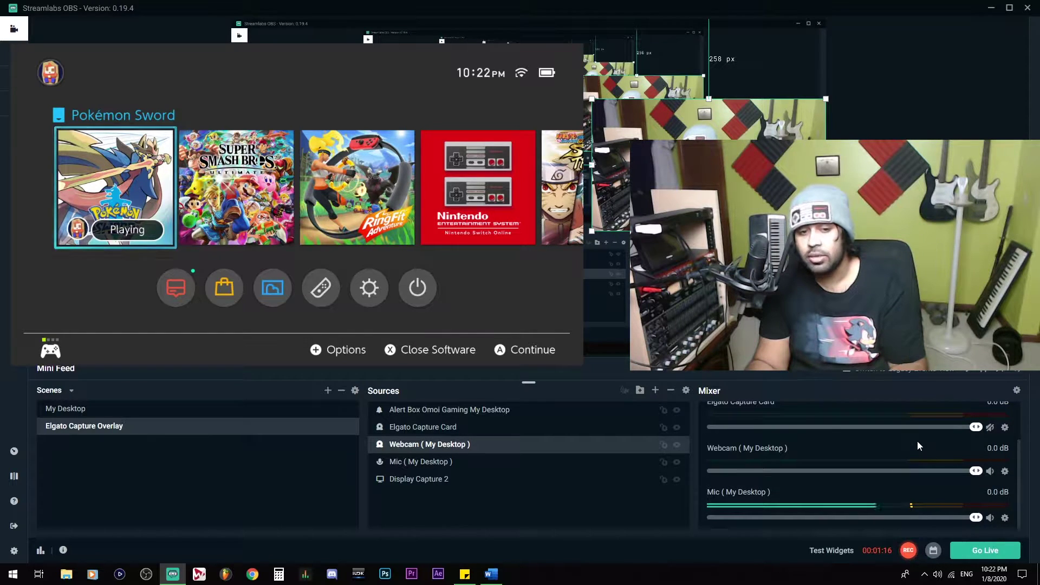
left_click(991, 519)
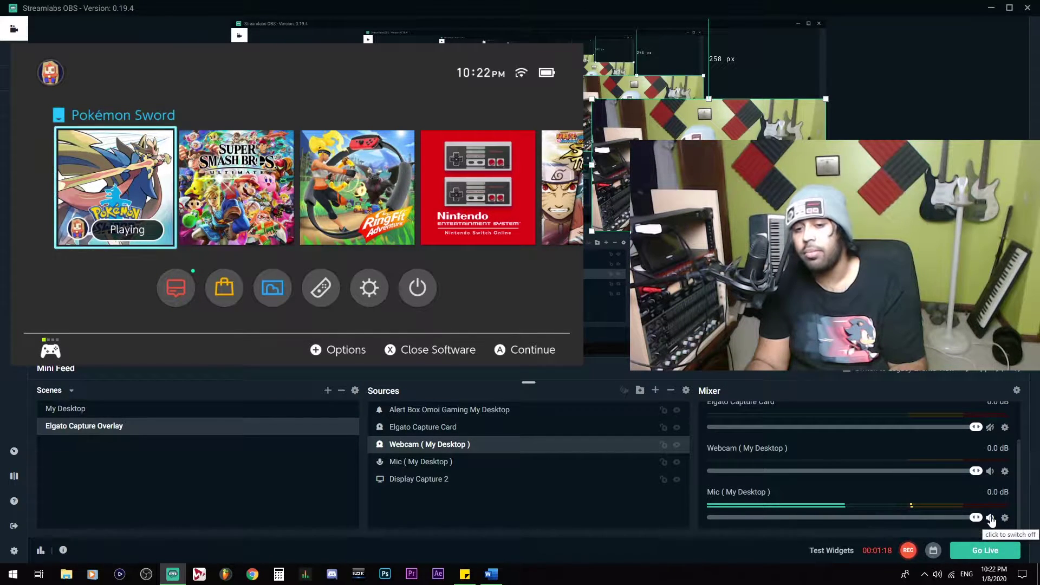
scroll(883, 482, "up", 2)
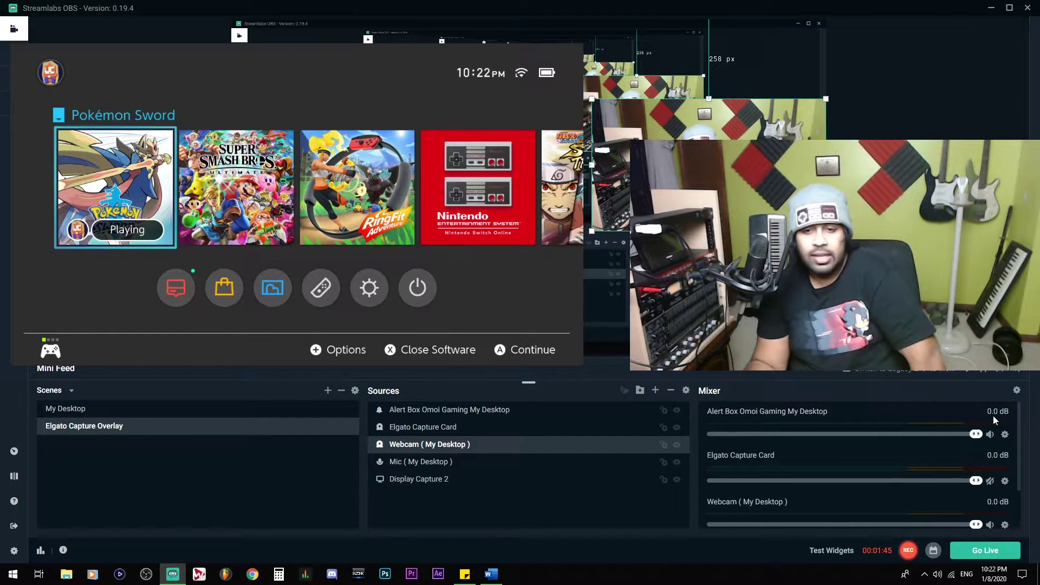
- Open the Mixer's Advanced Audio Settings and close them again
scroll(882, 429, "down", 2)
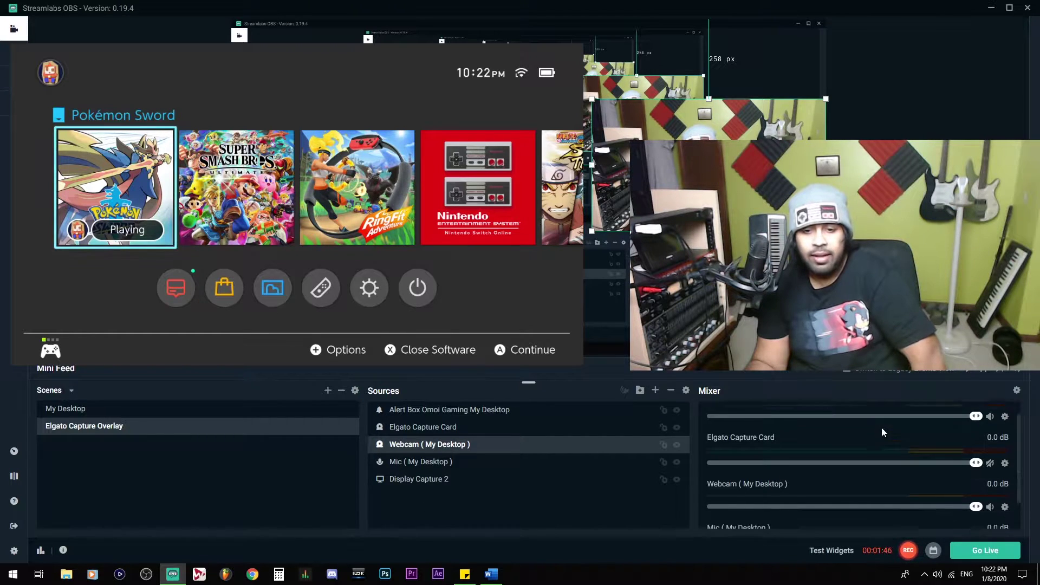
scroll(839, 477, "up", 2)
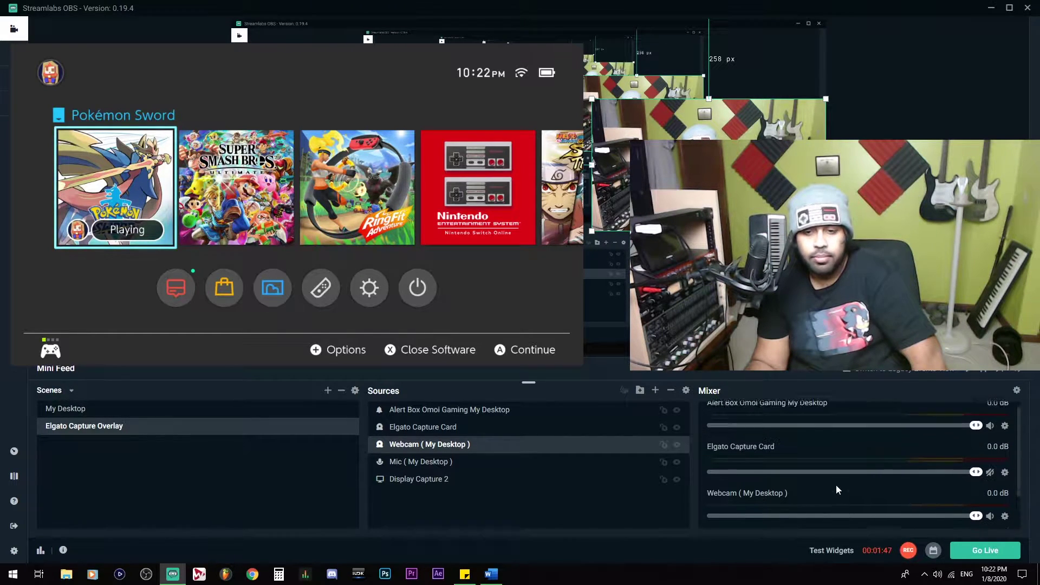
left_click(1017, 390)
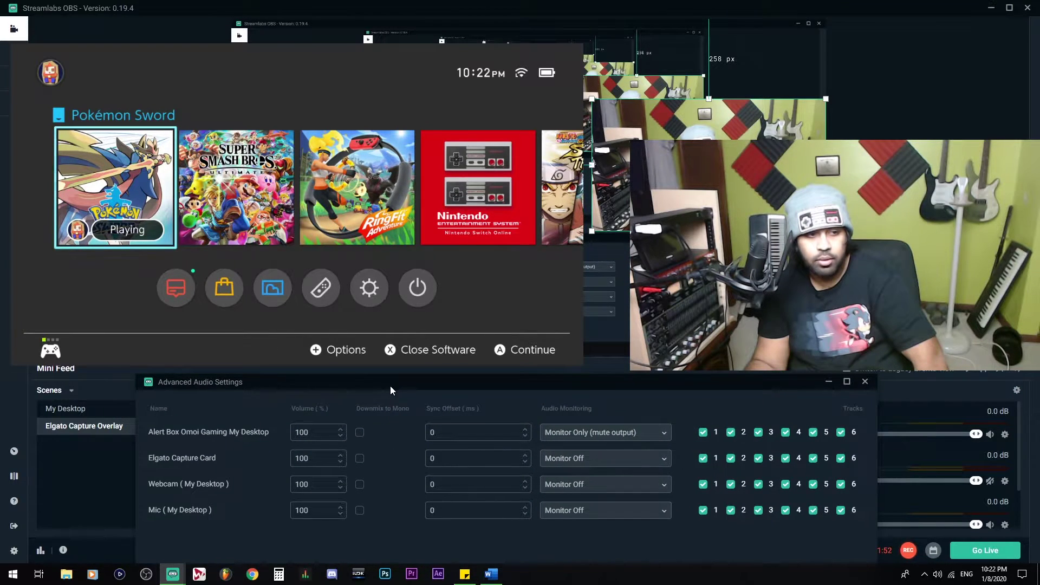
left_click(865, 382)
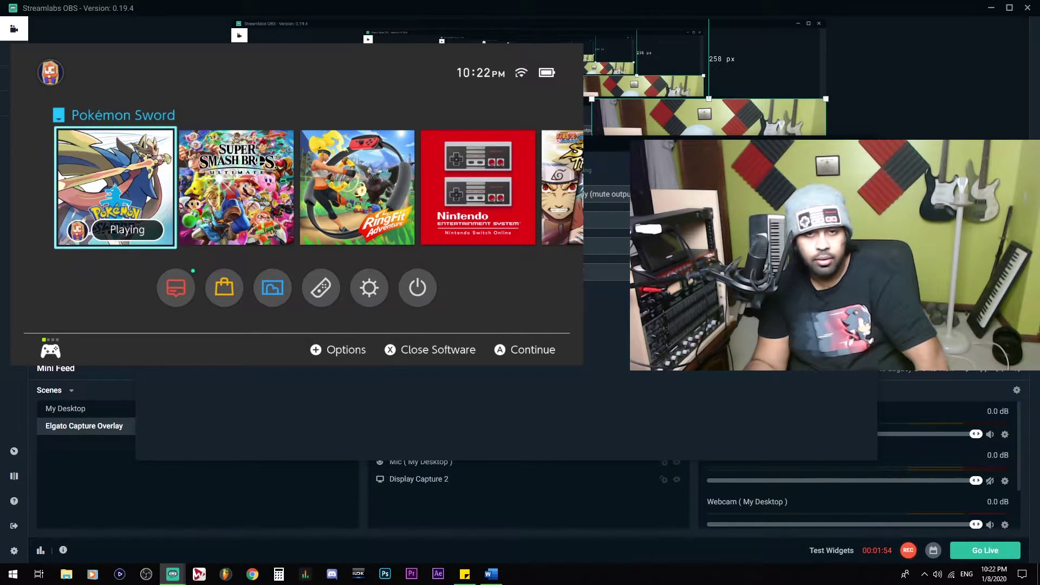
- In the My Desktop scene, start a new source and pick Video Capture Device after comparing Audio Input and Display Capture
left_click(188, 412)
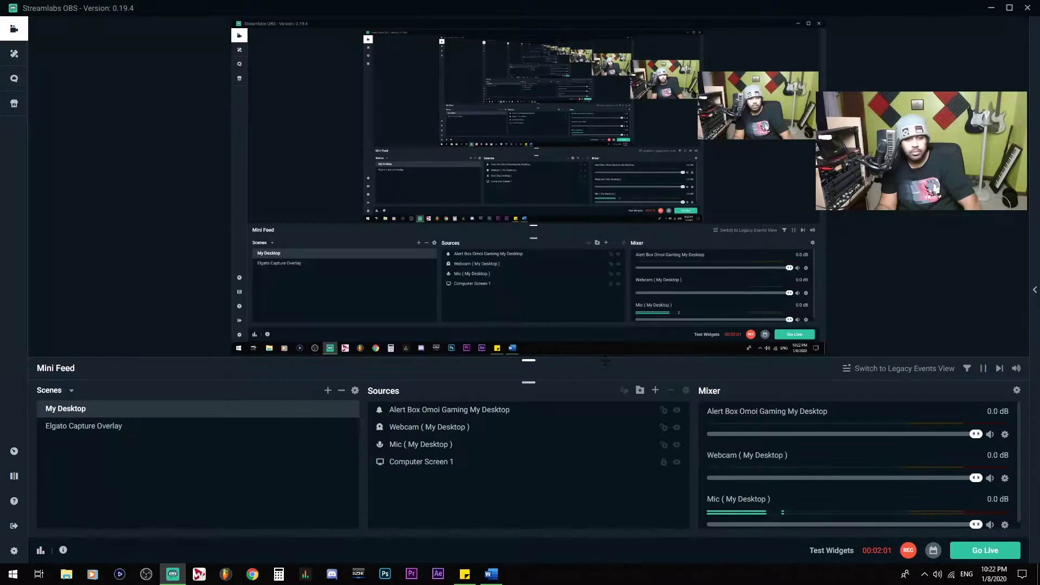
left_click(655, 390)
left_click_drag(517, 114, 495, 134)
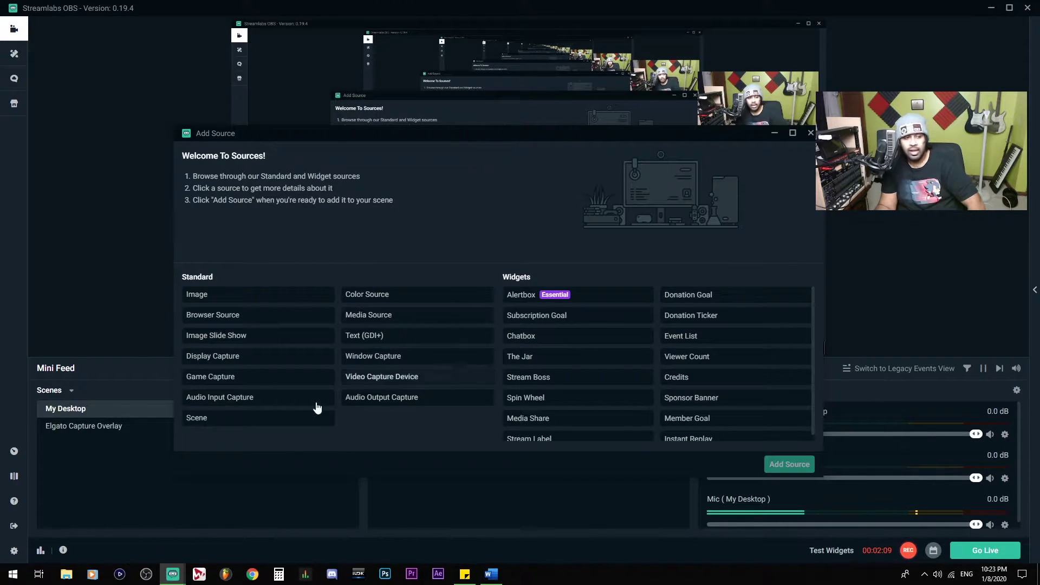
left_click(267, 400)
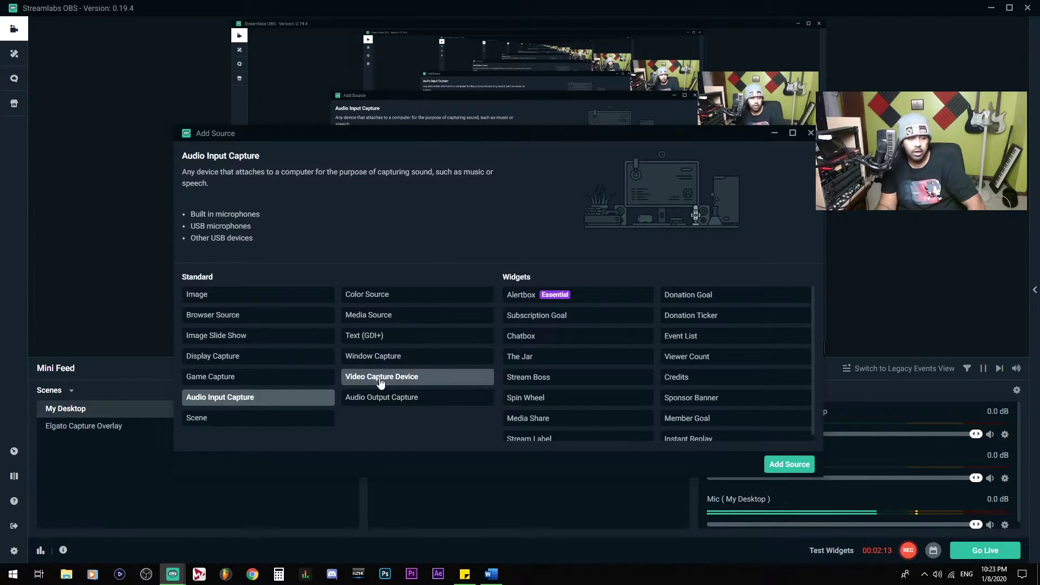
left_click(231, 359)
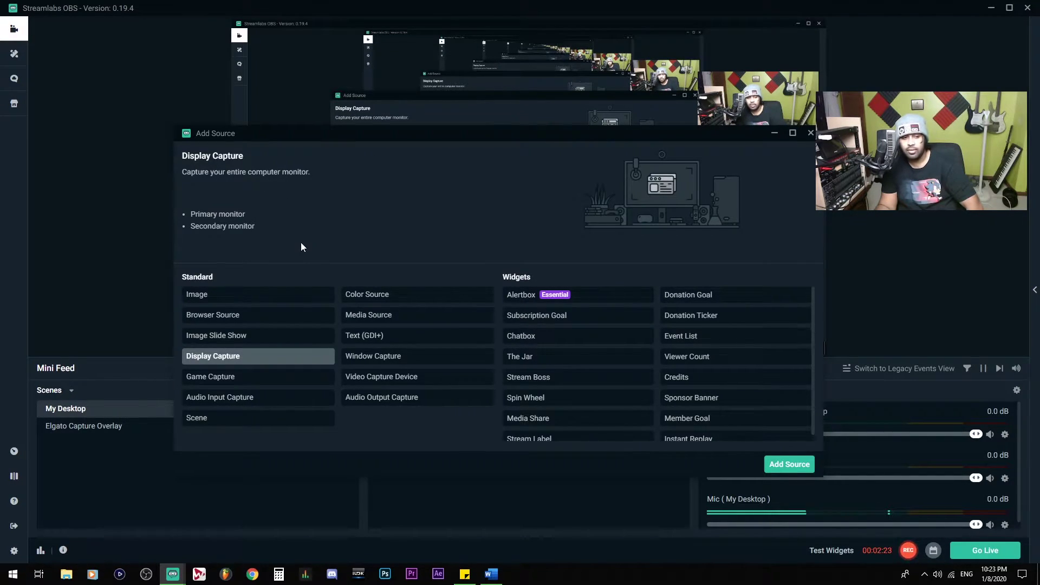
left_click(412, 377)
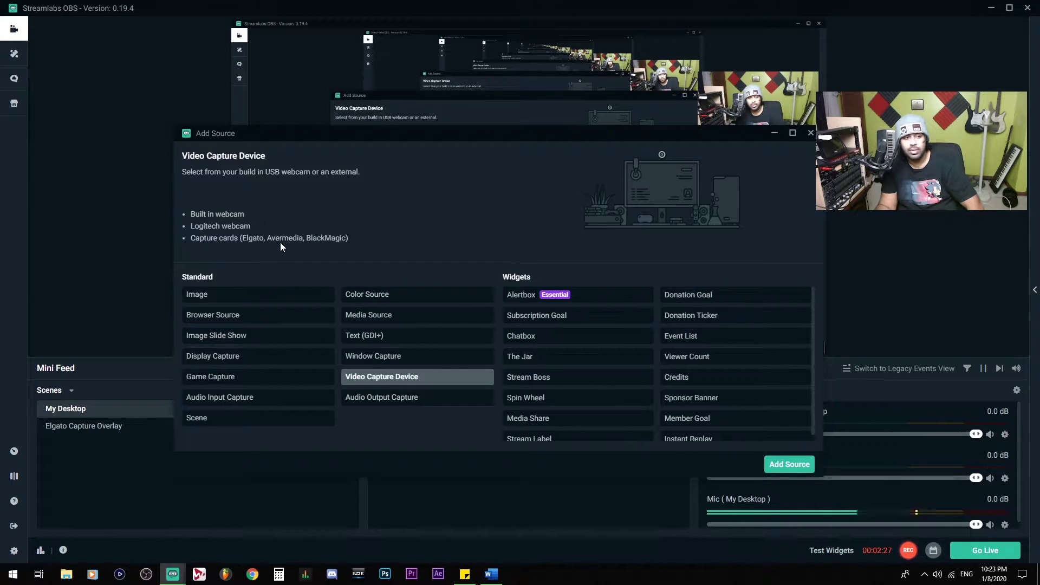
- Add the existing Elgato Capture Card source to the My Desktop scene
double_click(411, 376)
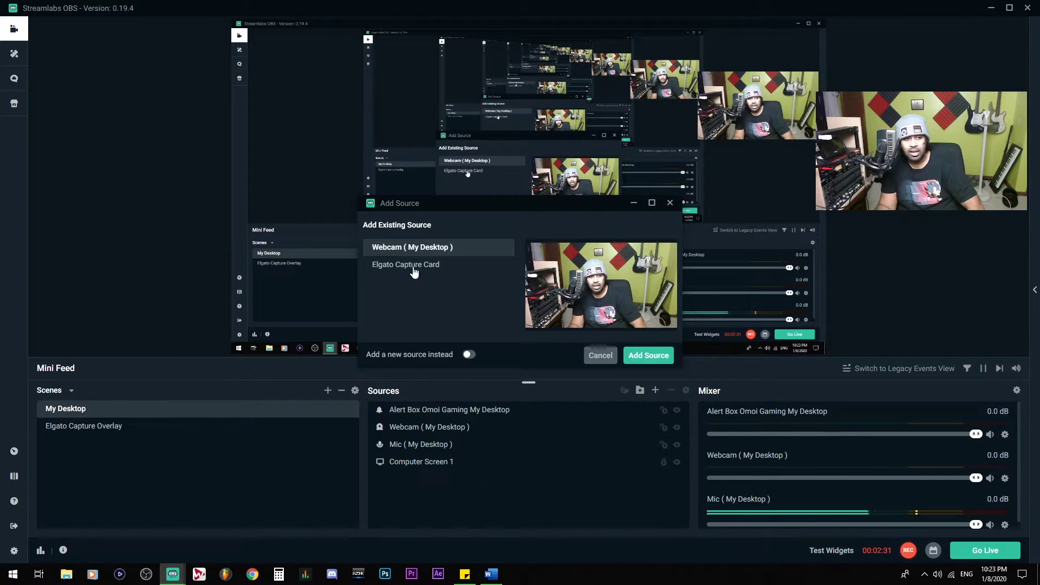
left_click(415, 271)
left_click(413, 247)
left_click(407, 265)
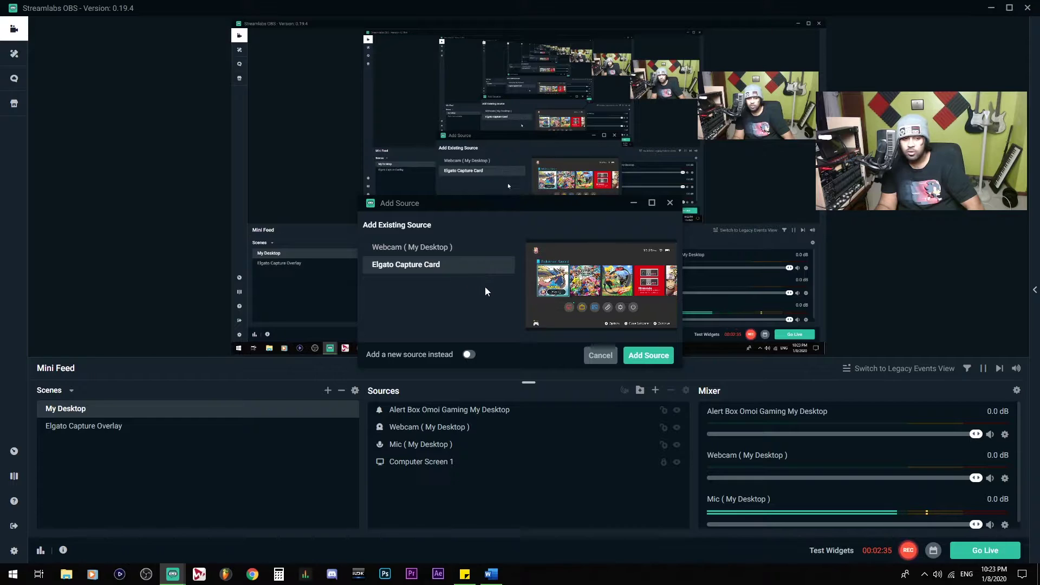
left_click(430, 247)
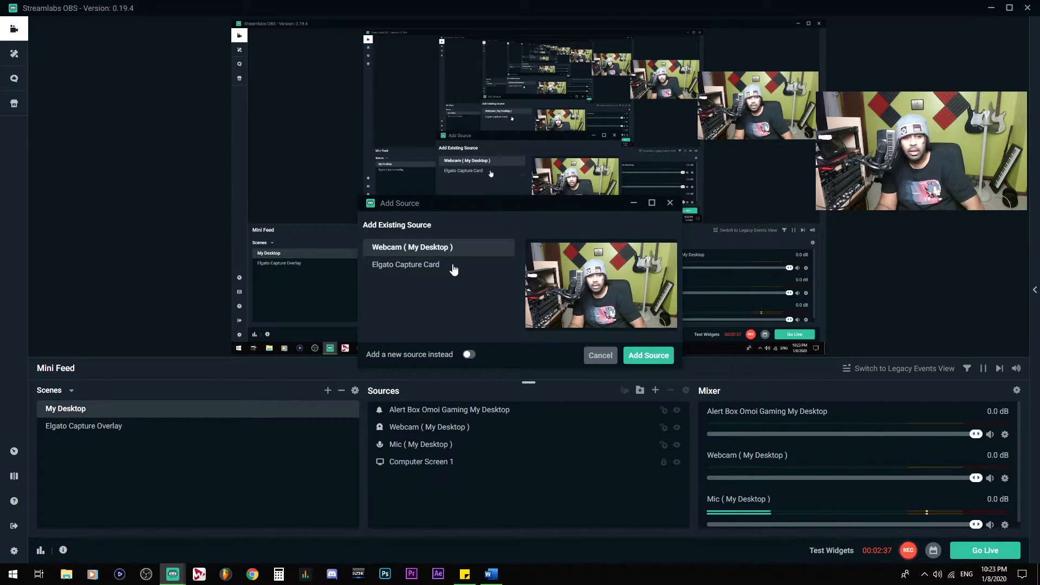
left_click(454, 270)
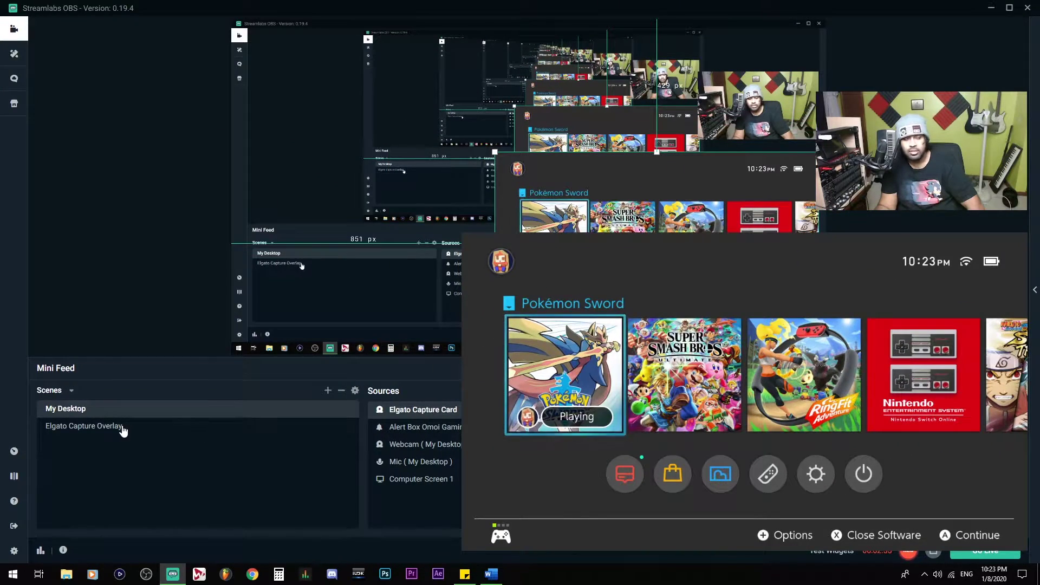
- Hide the Elgato Capture Card in the My Desktop scene
left_click(124, 427)
left_click(129, 409)
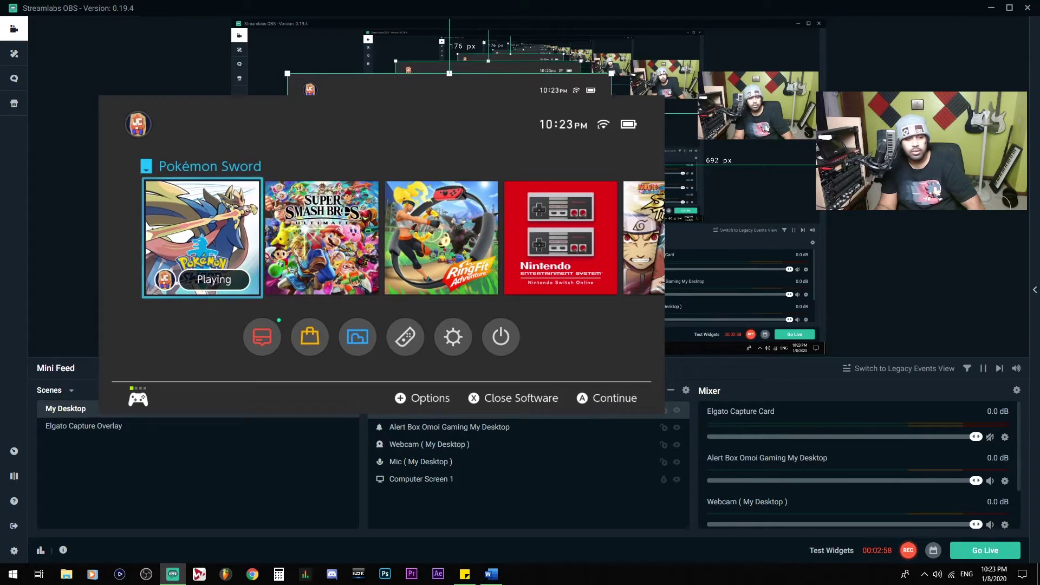
left_click(677, 410)
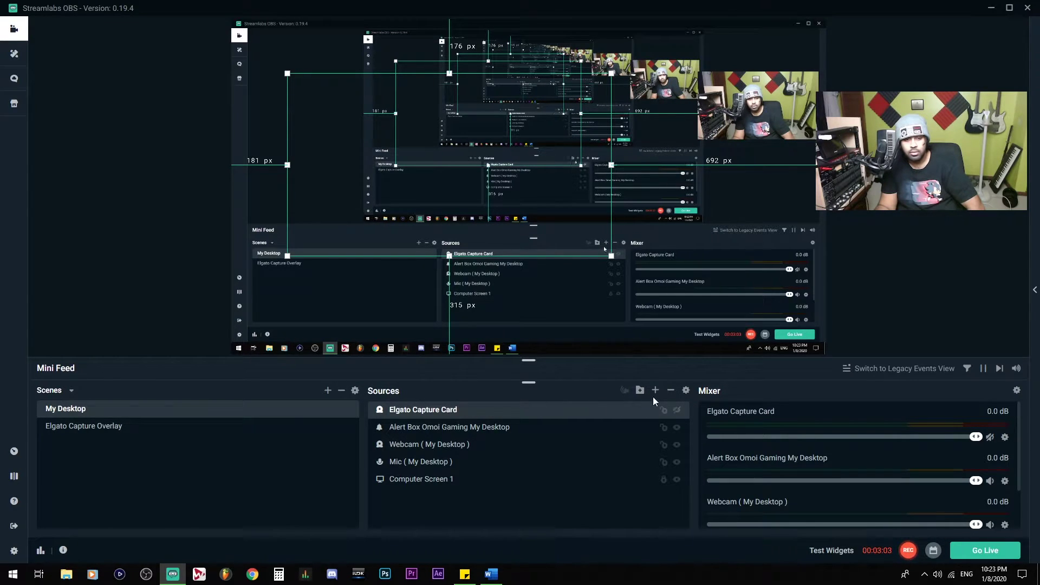
- Remove the Elgato Capture Card from My Desktop and browse the Alertbox widget without adding it
left_click(671, 391)
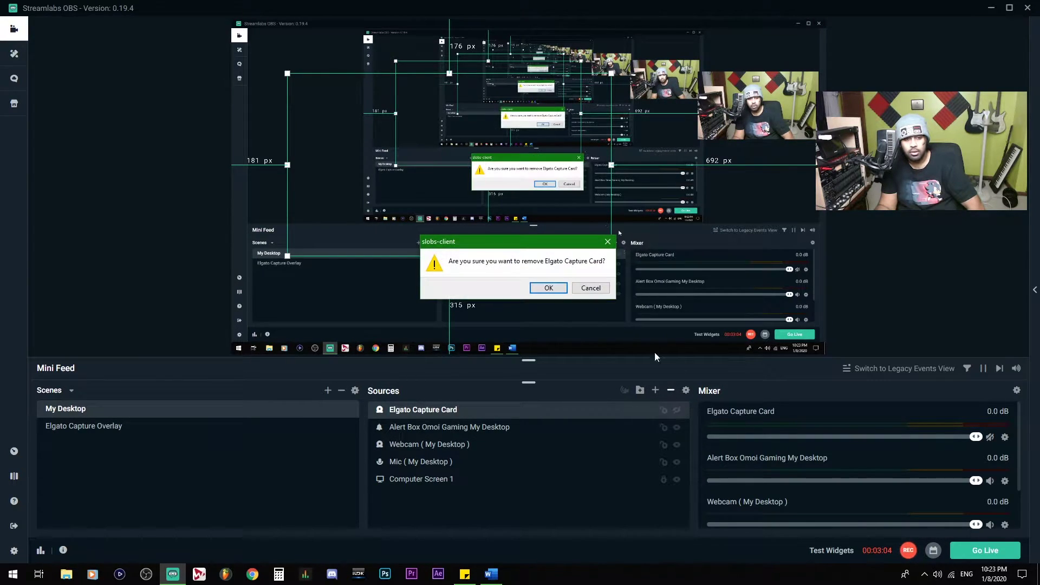
left_click(549, 288)
left_click(616, 409)
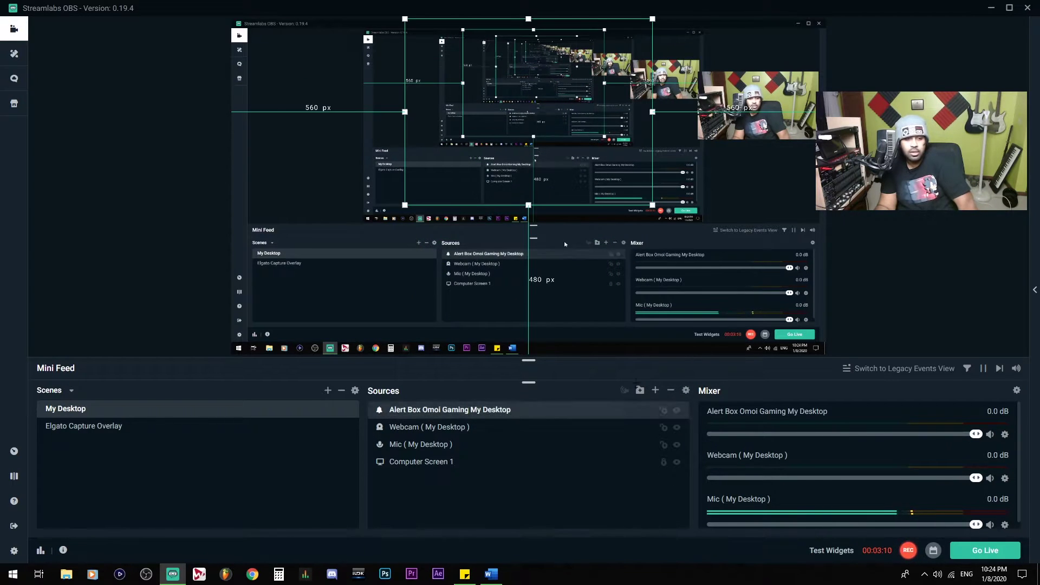
left_click(655, 391)
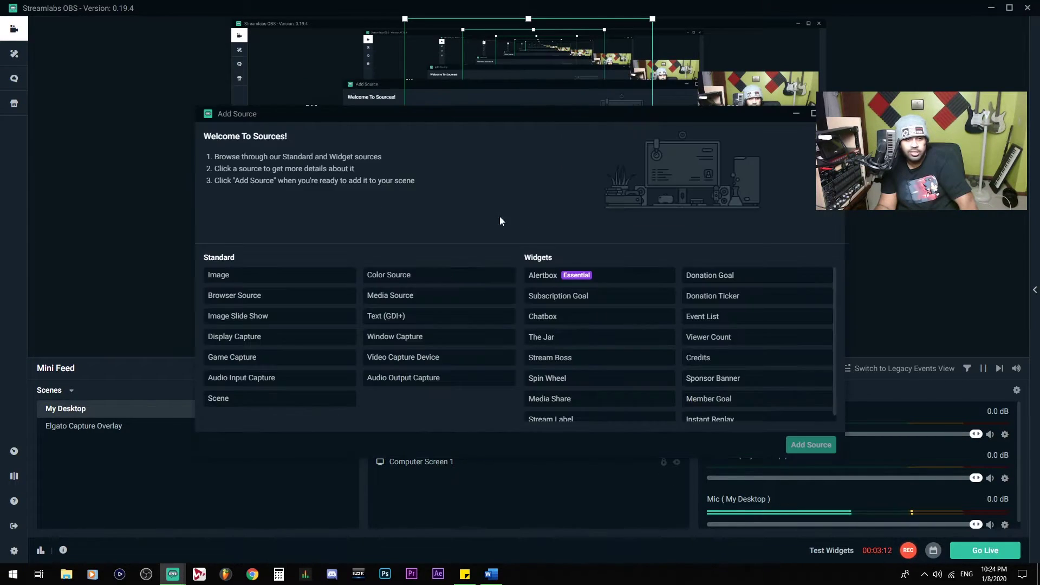
left_click(603, 286)
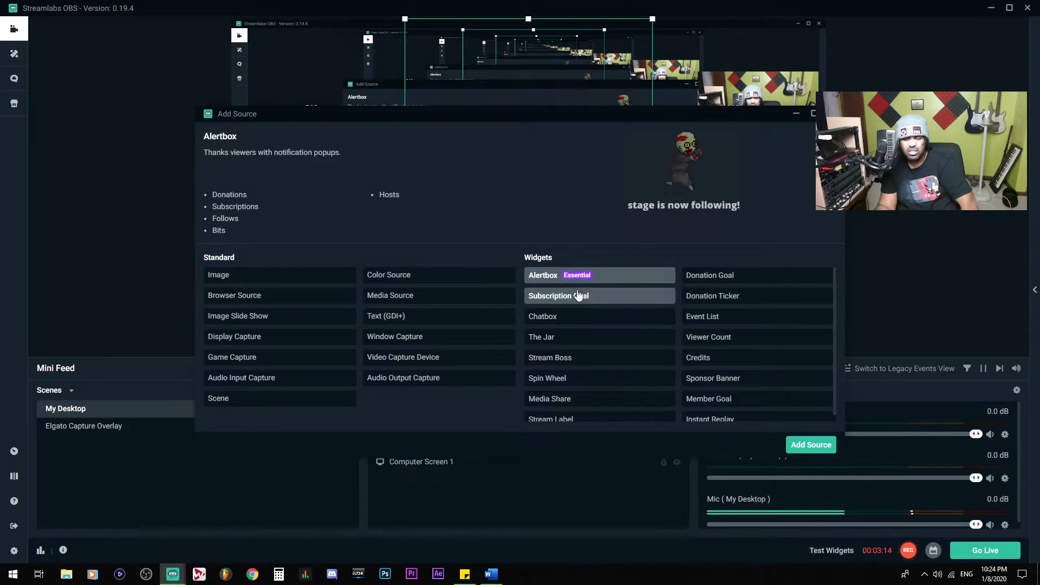
key("Escape")
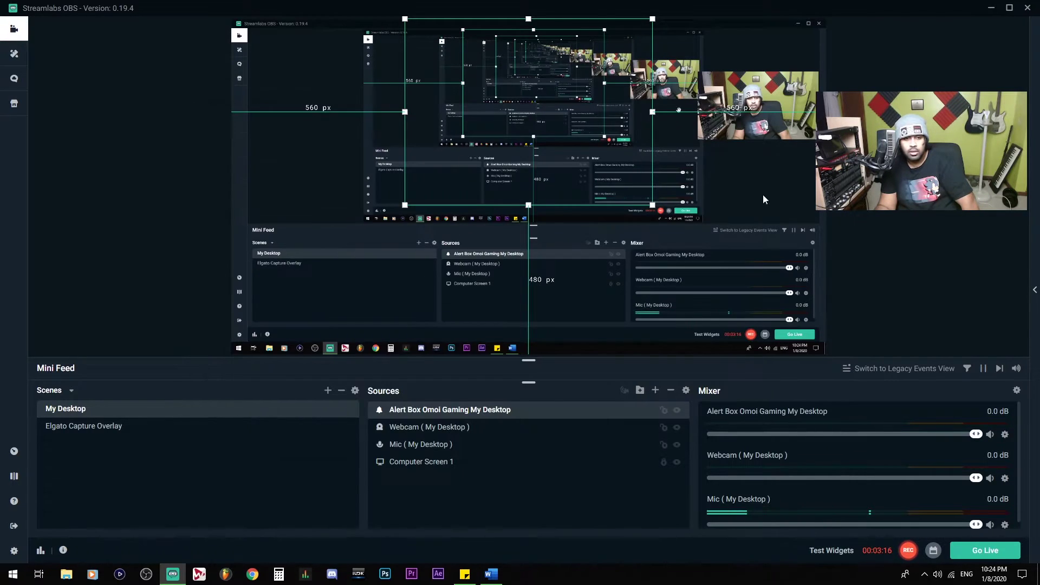
- Play test subscriber and donation alerts, then move the alert box further left
mouse_move(826, 556)
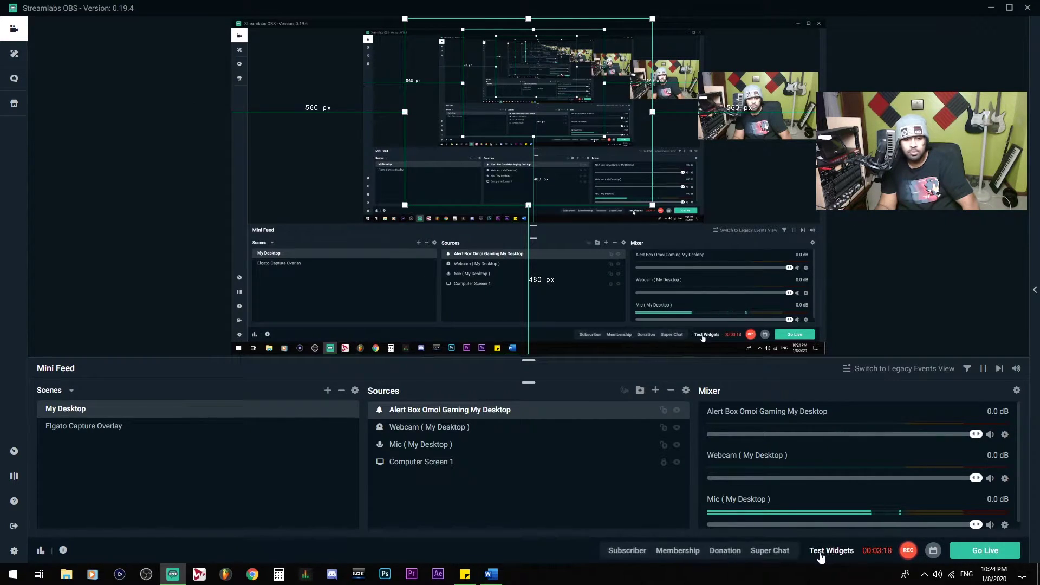
left_click(635, 550)
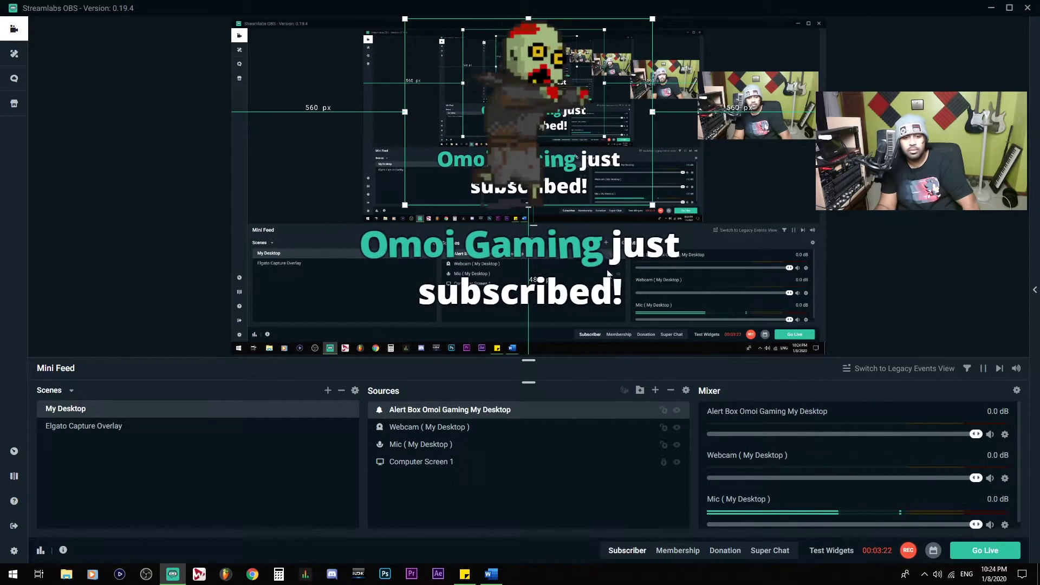
left_click(707, 543)
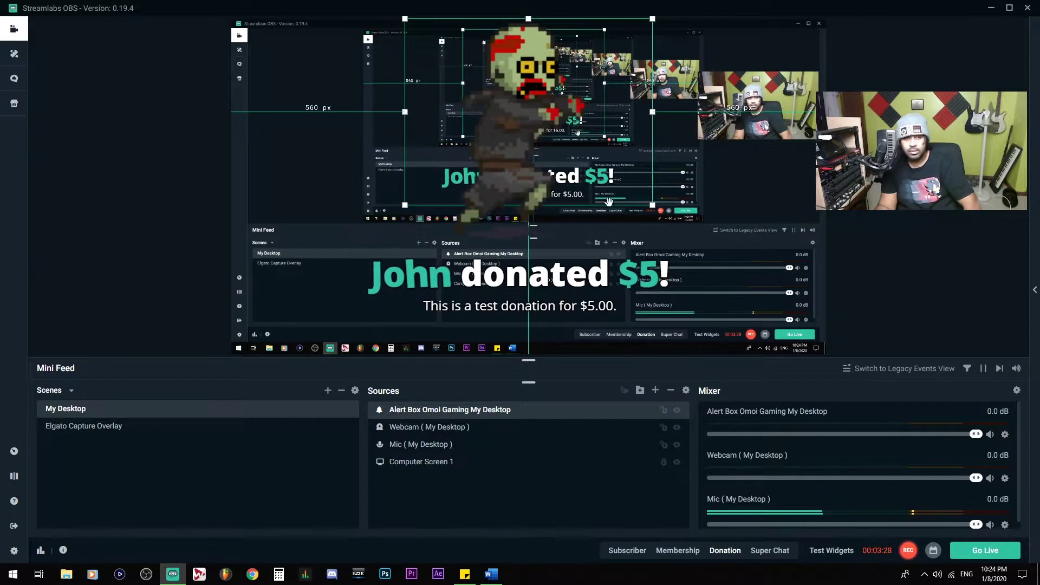
left_click_drag(606, 187, 532, 199)
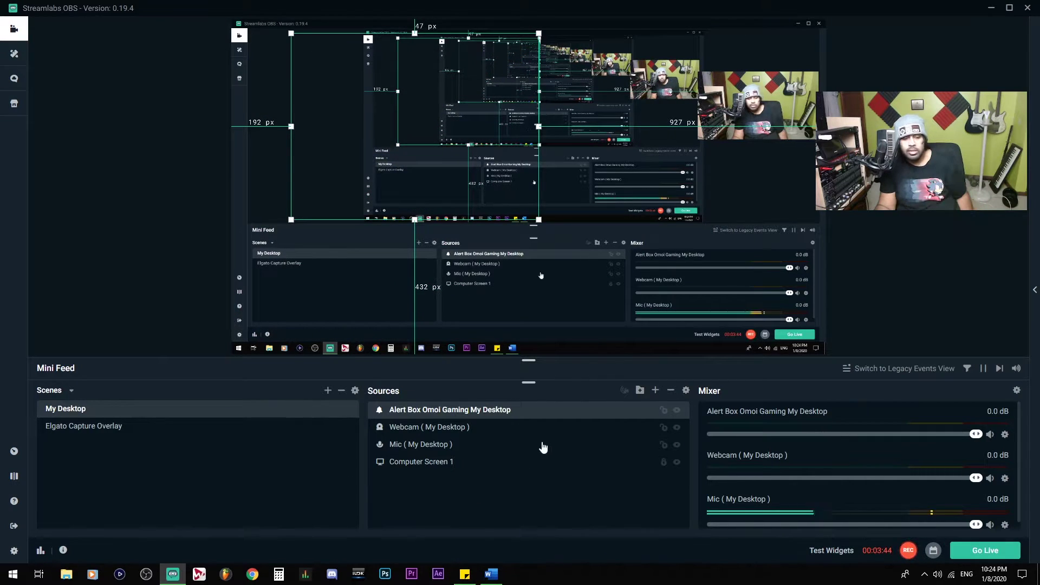
- Open the Webcam properties and review its camera configuration dialog
double_click(495, 427)
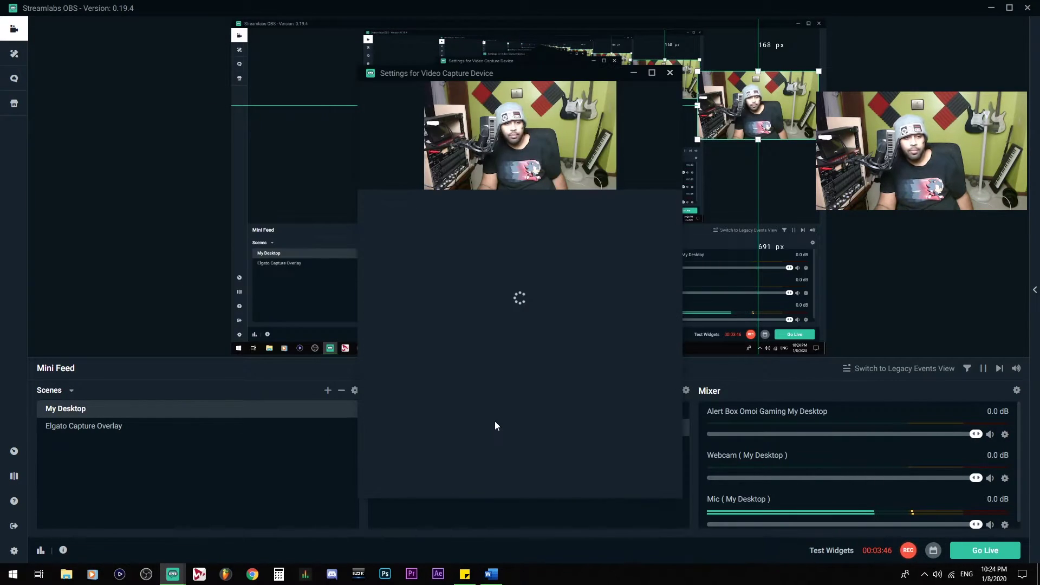
left_click_drag(513, 82, 613, 73)
left_click(608, 254)
left_click(206, 135)
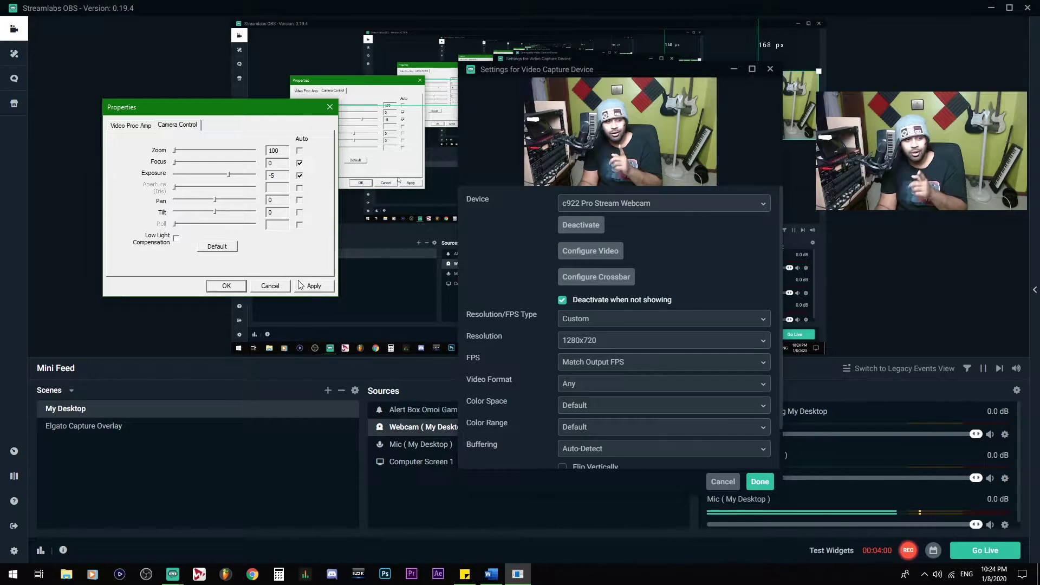
left_click(227, 286)
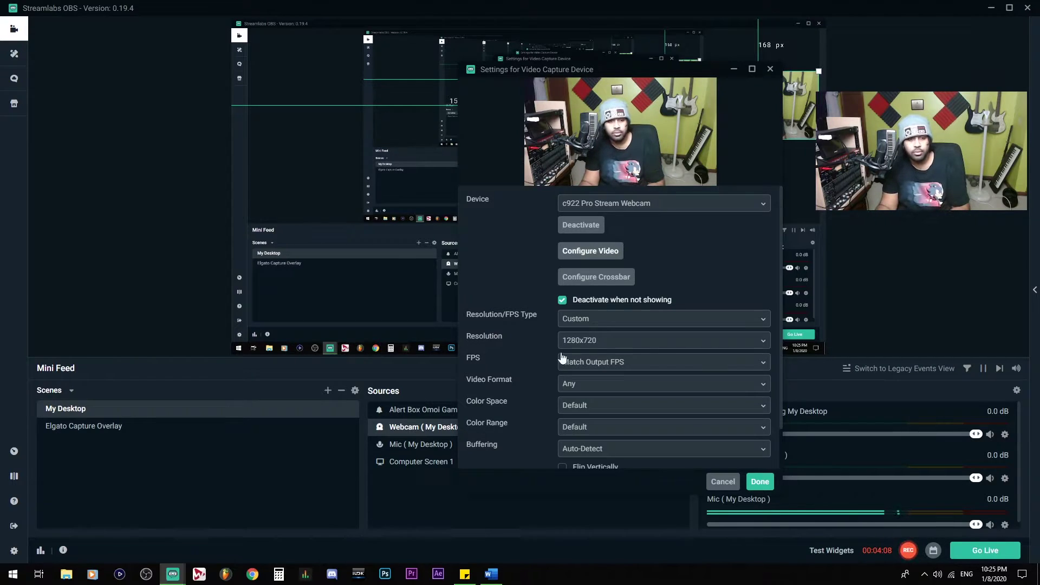
- Keep the webcam resolution at 1280x720 and apply the webcam settings
left_click(587, 341)
left_click(528, 339)
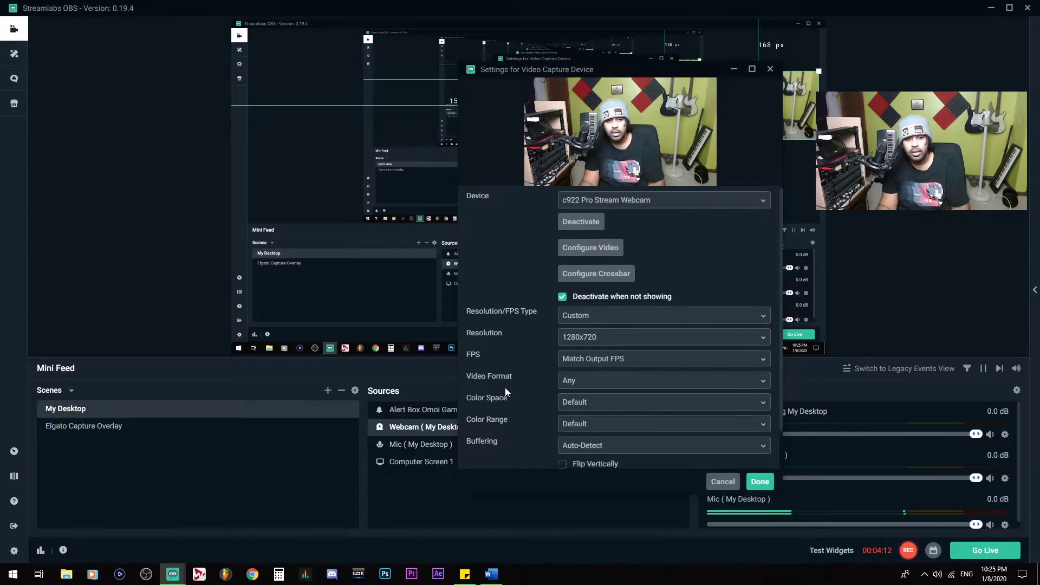
scroll(506, 382, "down", 2)
scroll(506, 382, "up", 2)
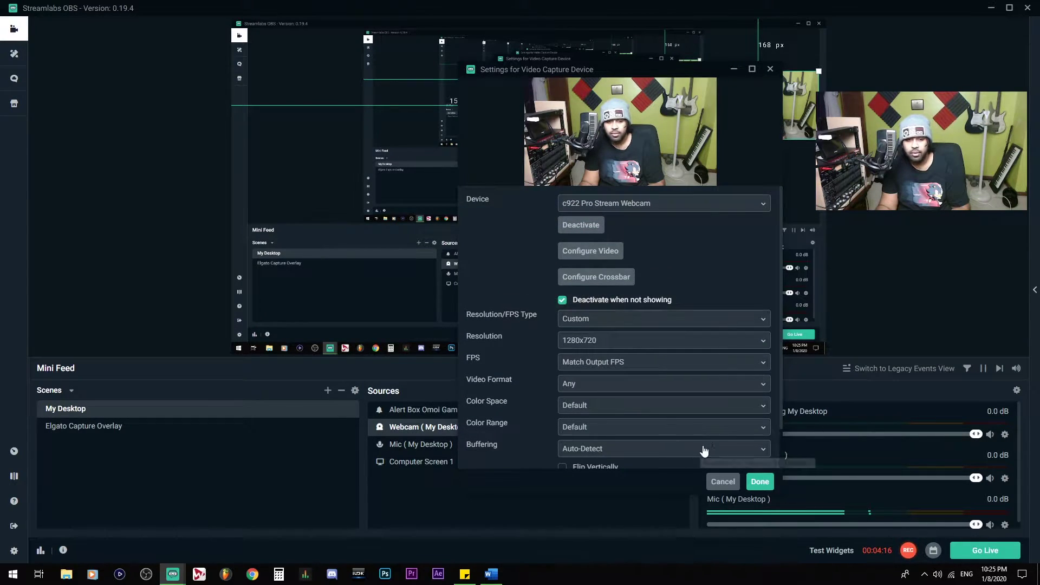
left_click(759, 482)
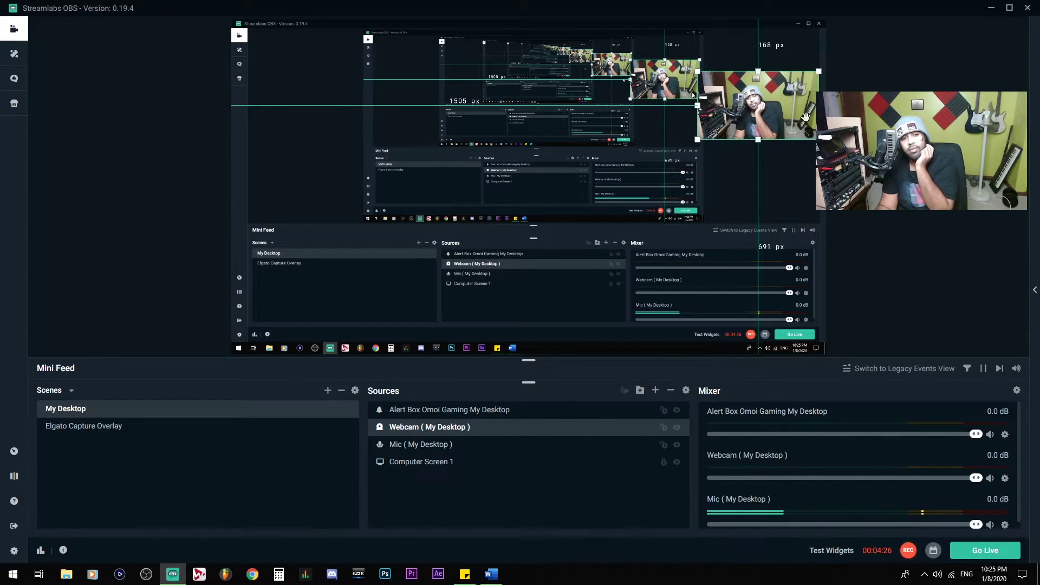
- Resize the webcam slightly and place it back at the top-right of the preview
left_click_drag(801, 112, 756, 183)
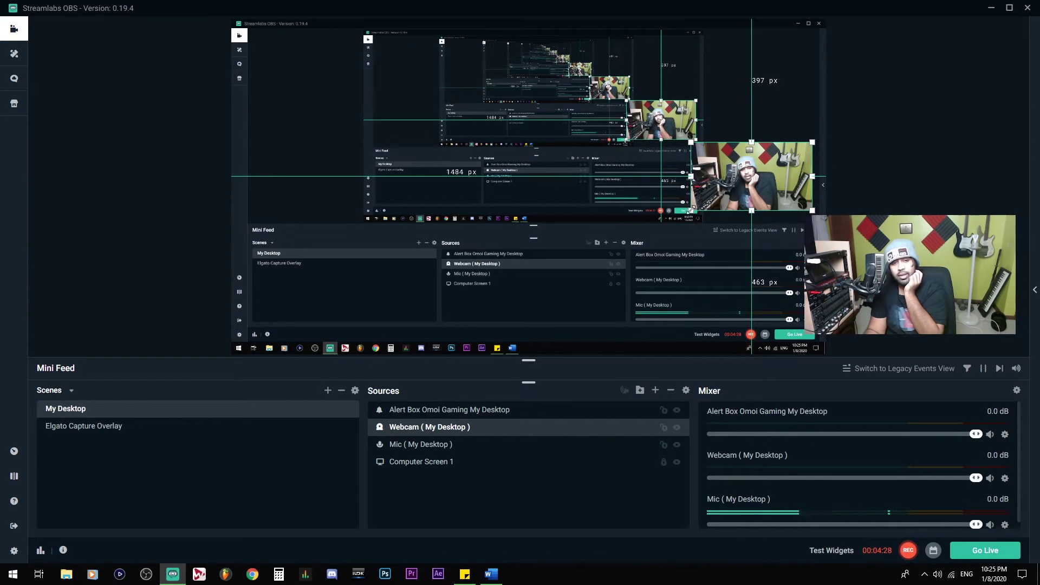
mouse_move(691, 208)
left_mouse_down()
mouse_move(486, 325)
mouse_move(694, 209)
left_mouse_up()
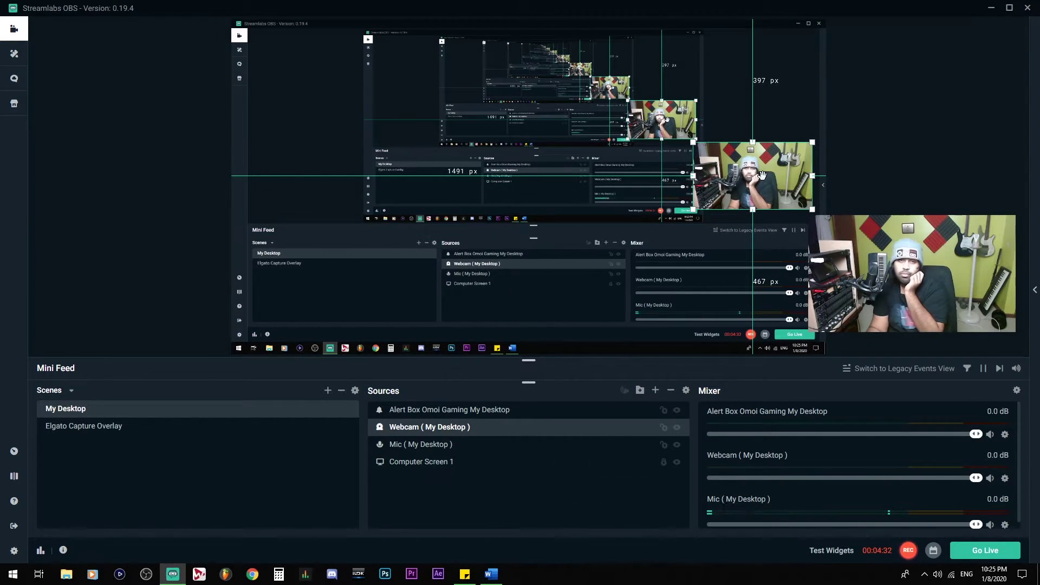
left_click_drag(758, 173, 745, 109)
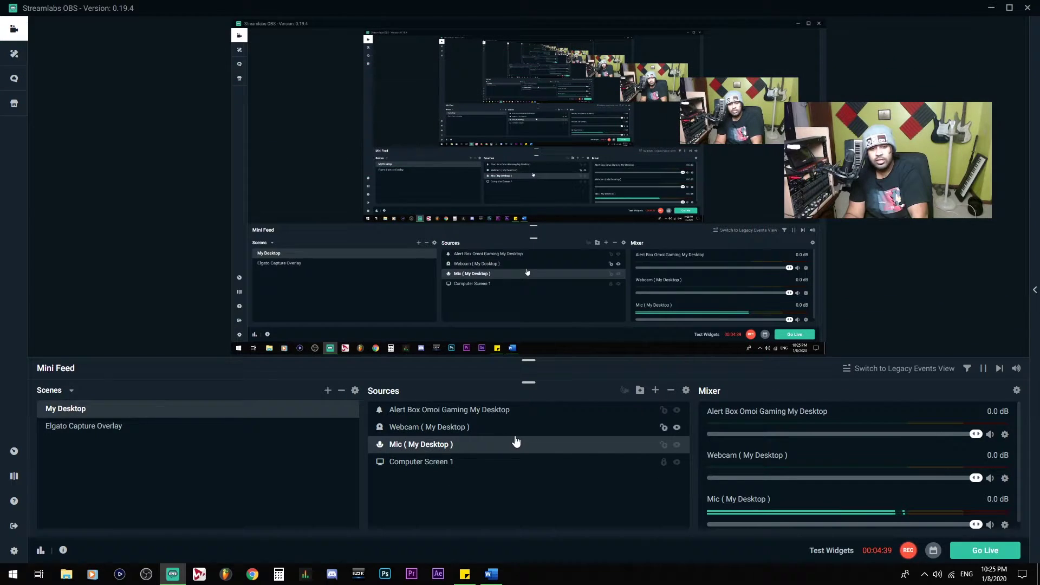
- In the Elgato Capture Overlay scene, move the Switch capture down and right
left_click(164, 429)
left_click(598, 427)
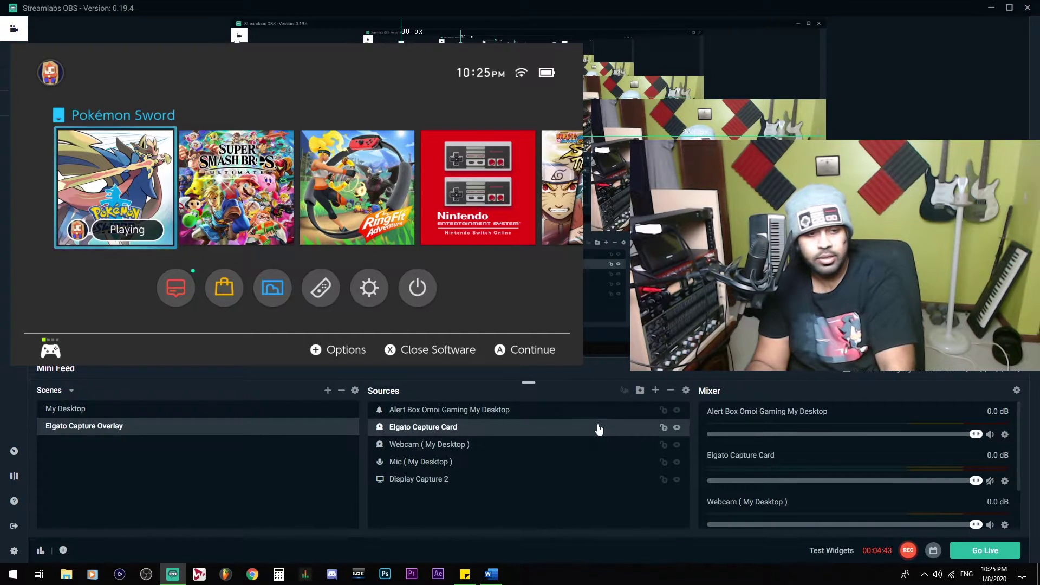
left_click_drag(575, 341, 589, 434)
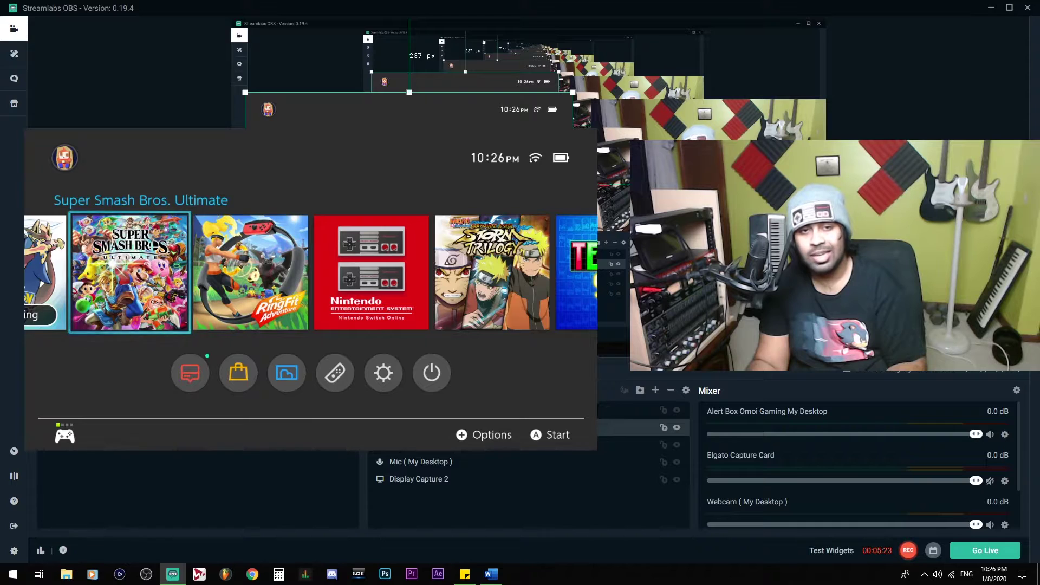
- Open the Webcam source's Filters window and move it aside
left_click(462, 465)
left_click(486, 450)
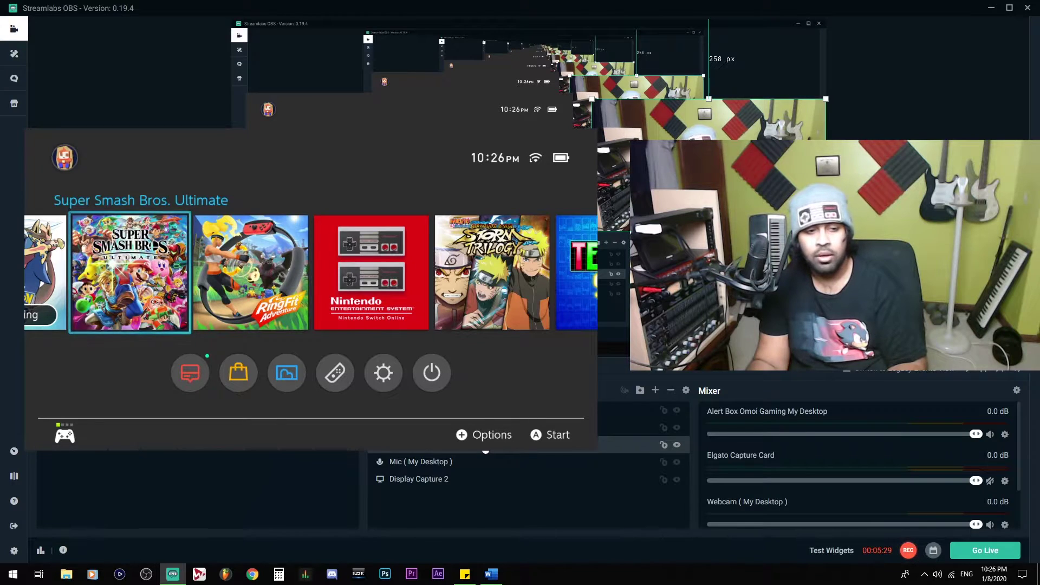
right_click(482, 451)
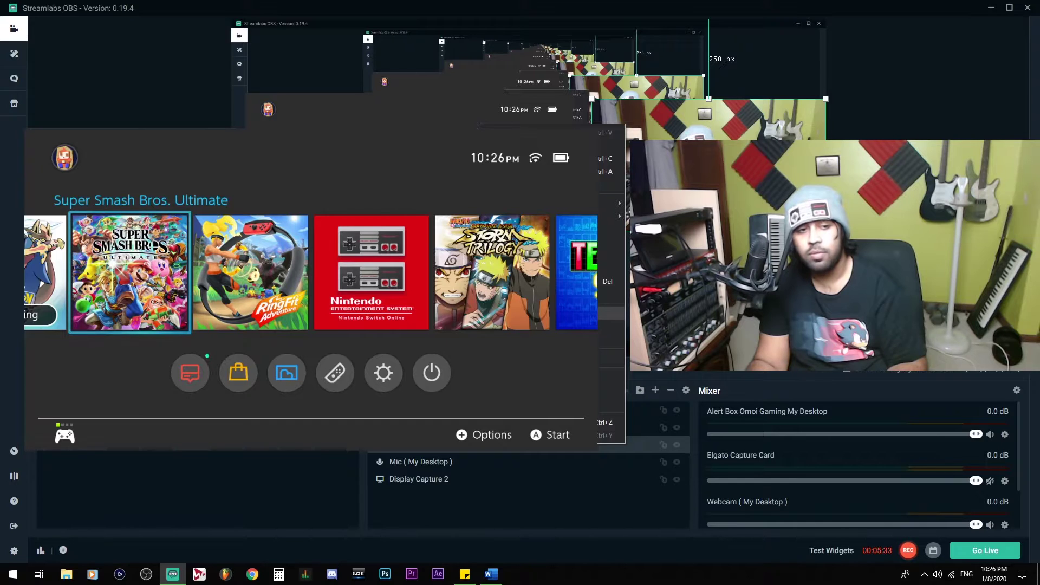
left_click(515, 313)
left_click_drag(494, 73, 654, 21)
left_click(174, 493)
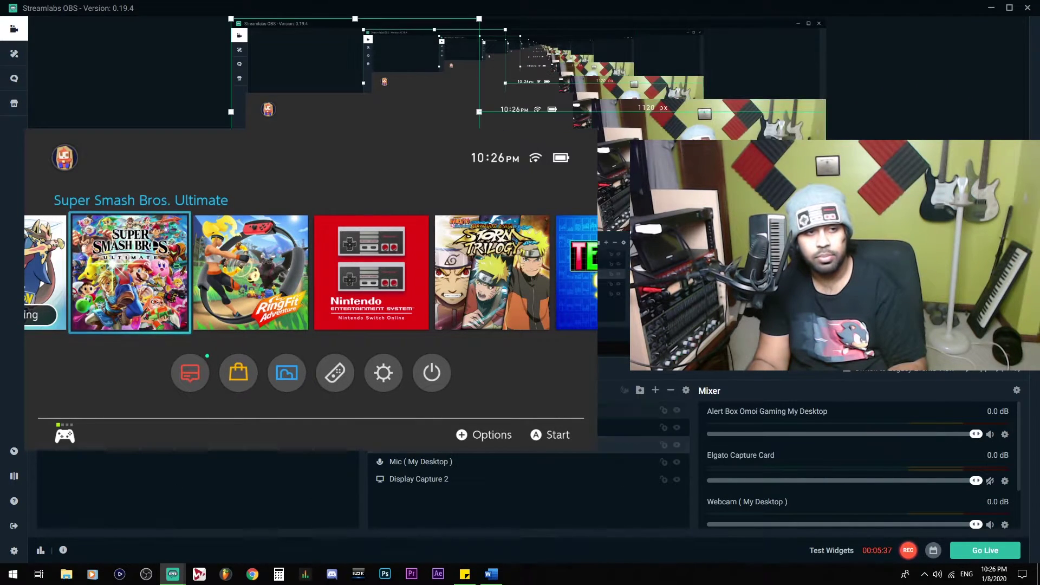
- Hide the Elgato Capture Card and shrink the webcam into the top-right corner
left_click(677, 428)
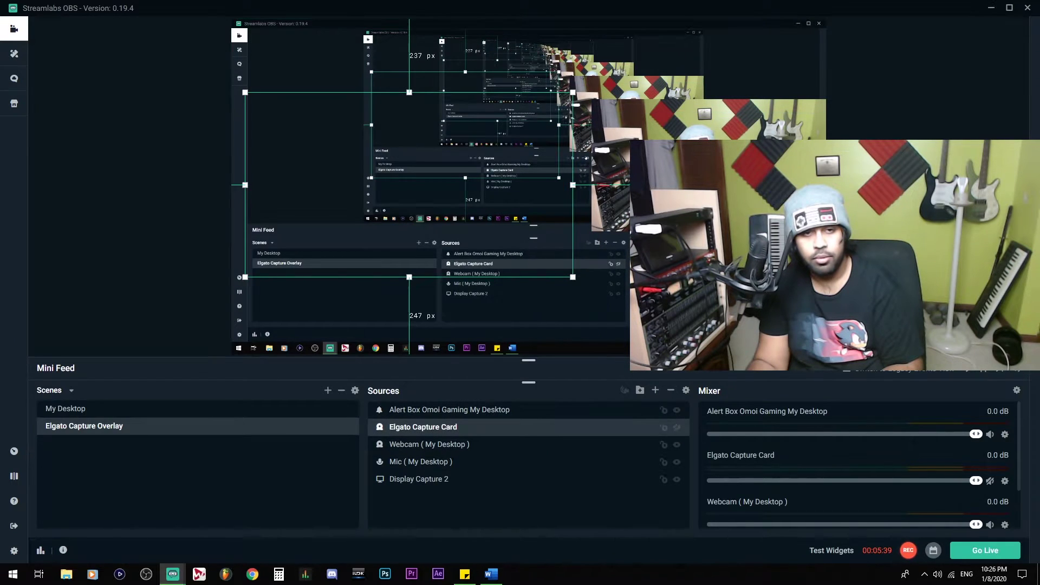
left_click(639, 444)
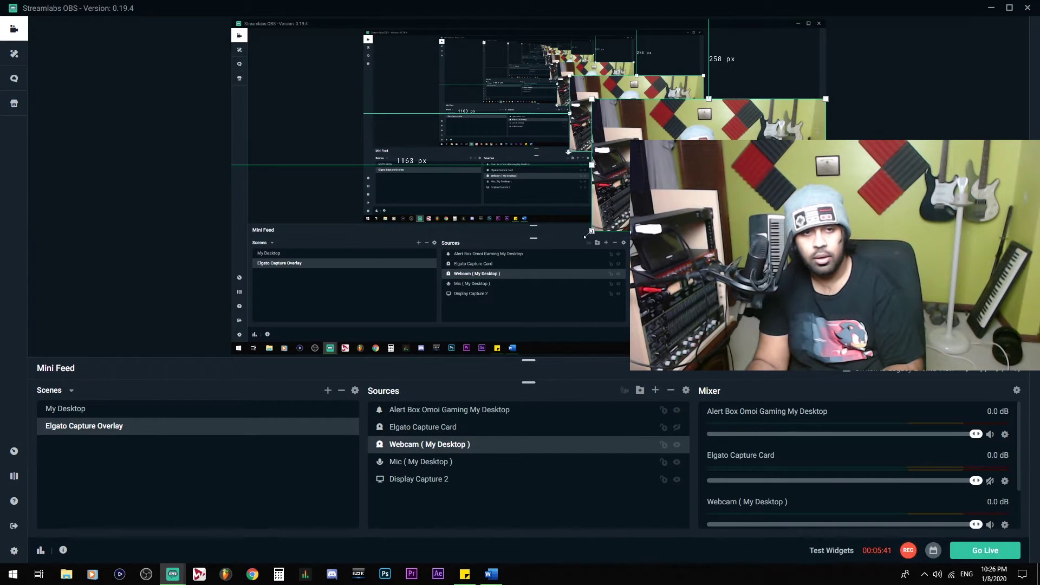
left_click_drag(600, 225, 686, 178)
left_click_drag(780, 126, 779, 83)
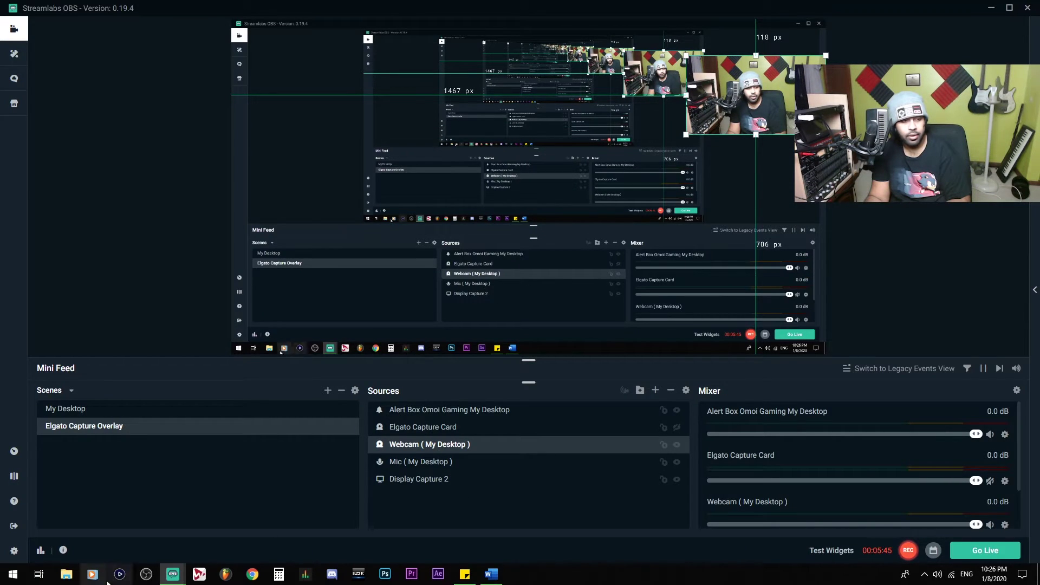
- Add a Video Delay (Async) filter to the webcam and enter 250 as its delay
left_click(207, 531)
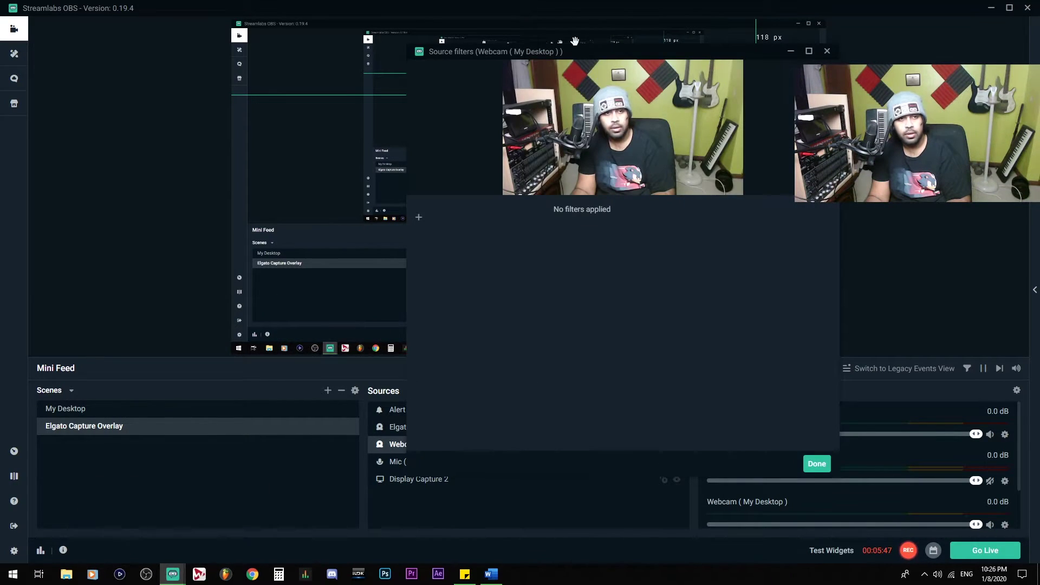
left_click_drag(569, 51, 367, 98)
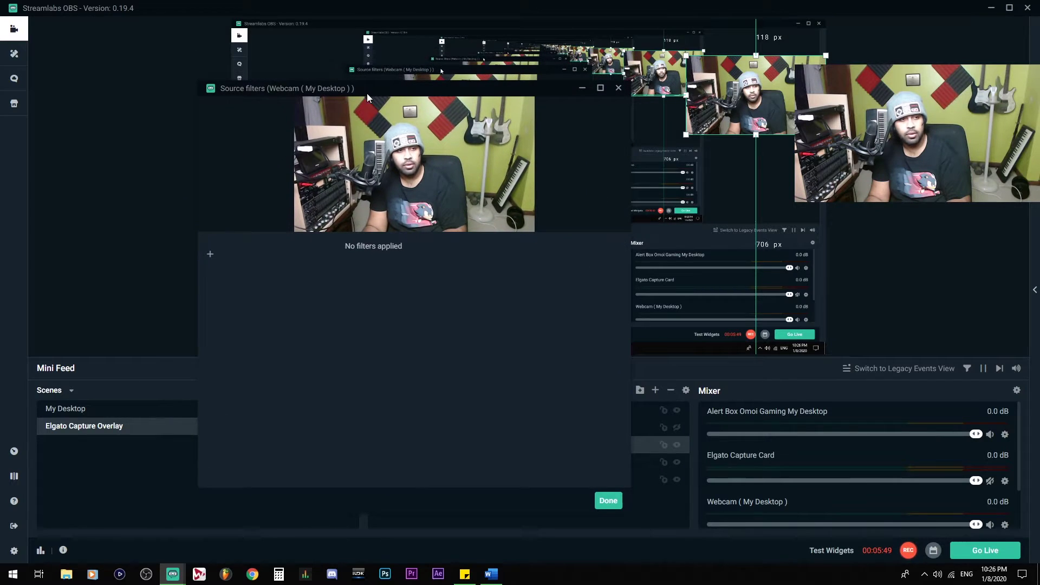
left_click(210, 254)
left_click(437, 228)
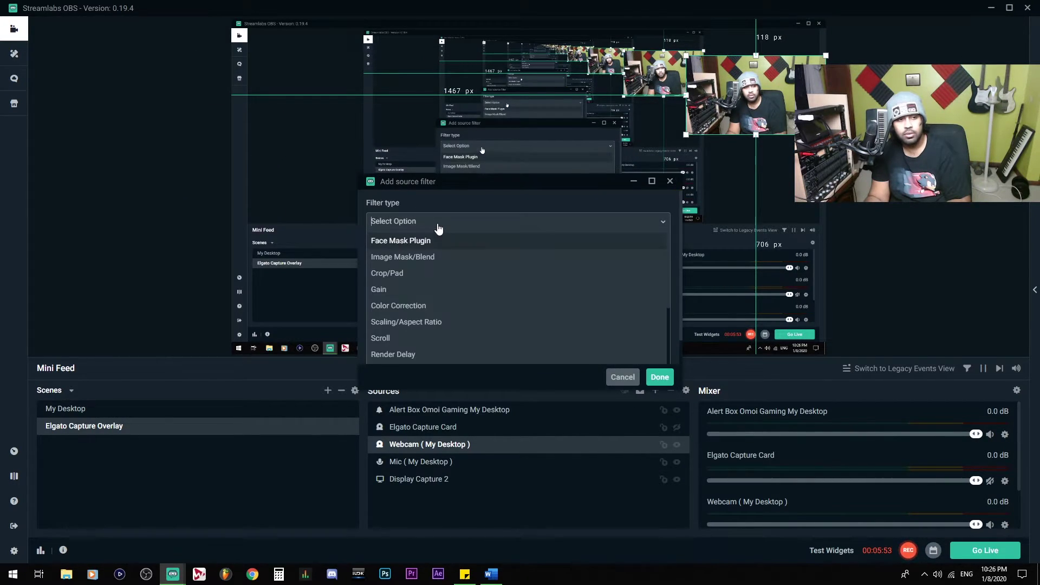
scroll(445, 271, "down", 4)
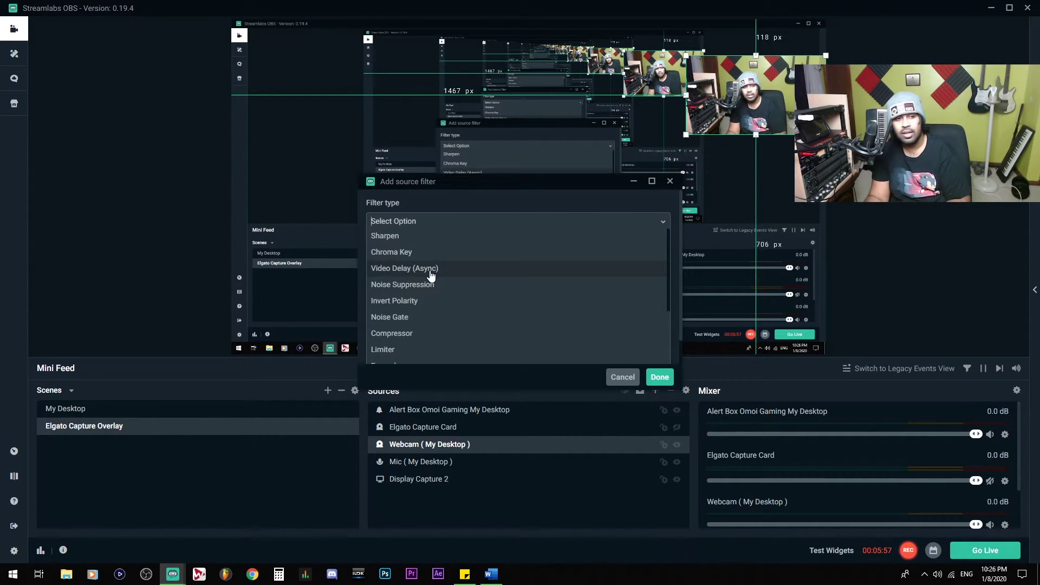
left_click(431, 271)
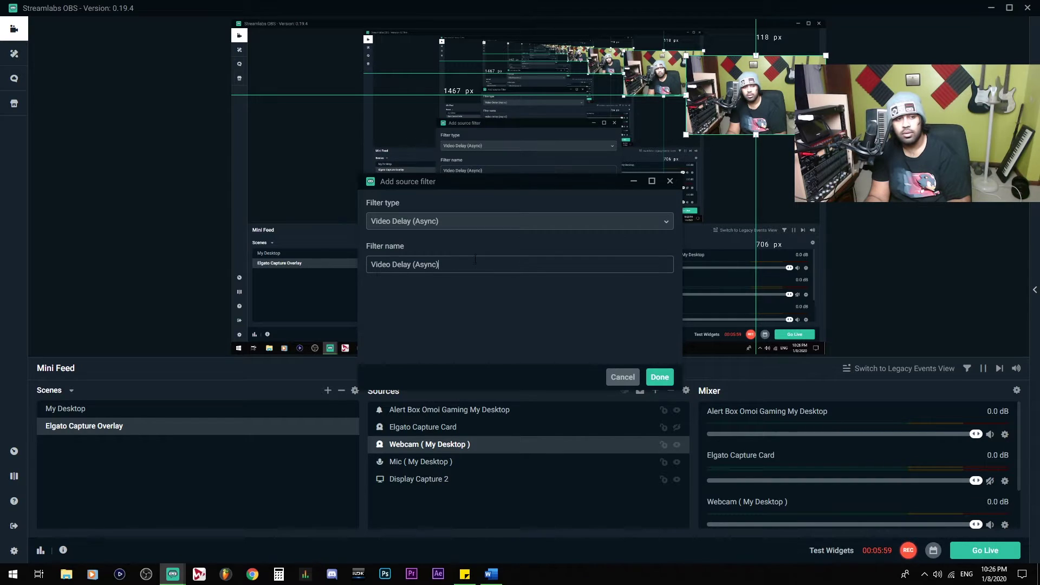
key("ctrl+a")
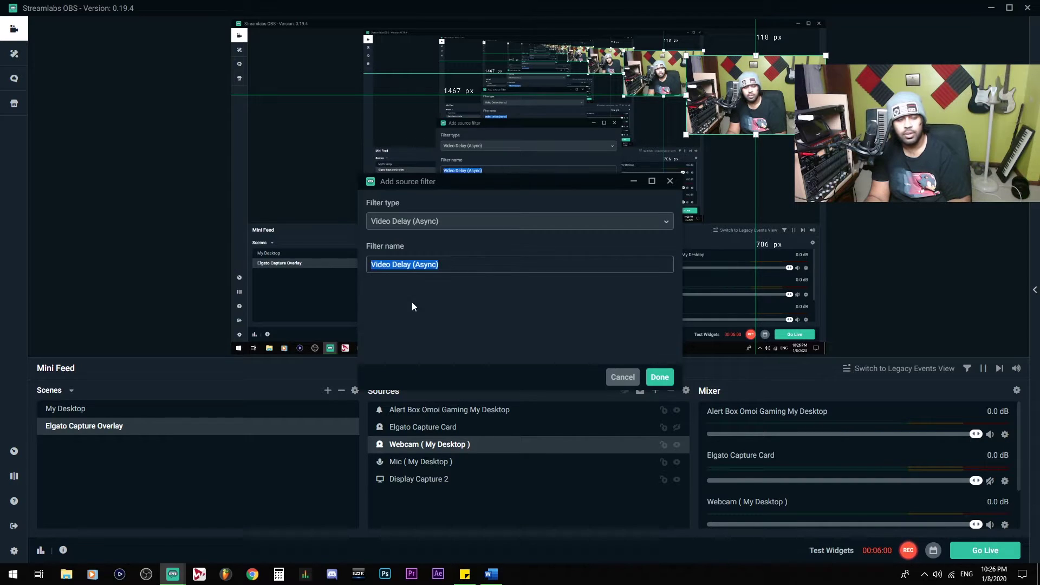
left_click(659, 378)
left_click_drag(404, 76, 253, 88)
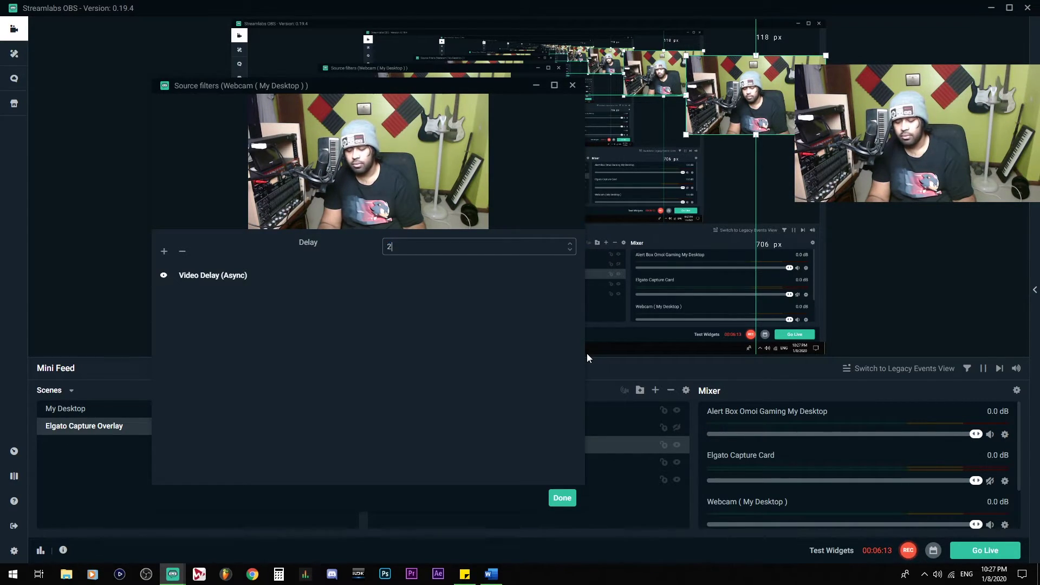
type("50")
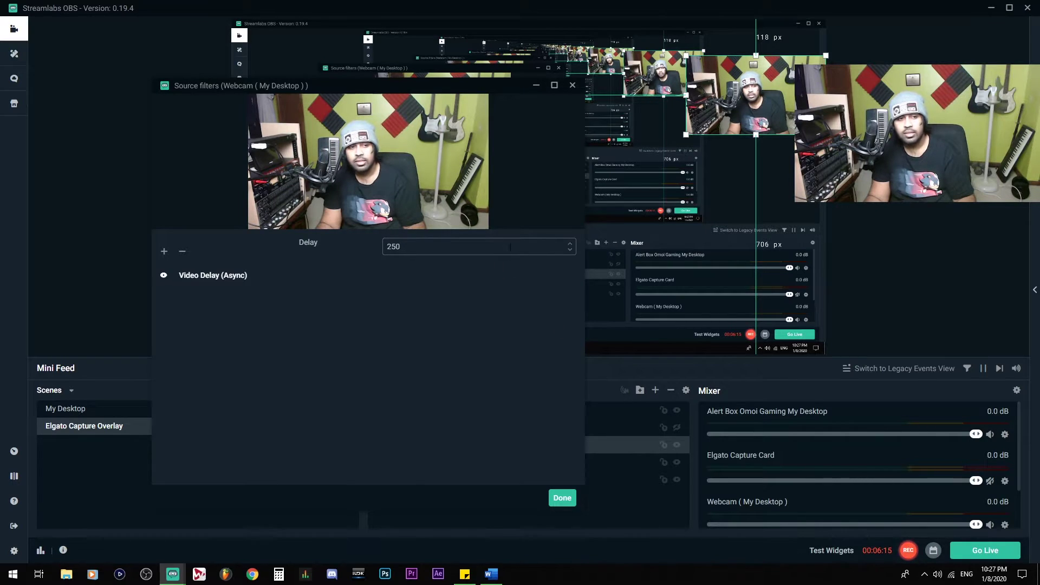
- Close the filters, resize the webcam toward the lower right, and unhide the Elgato Capture Card
left_click(560, 499)
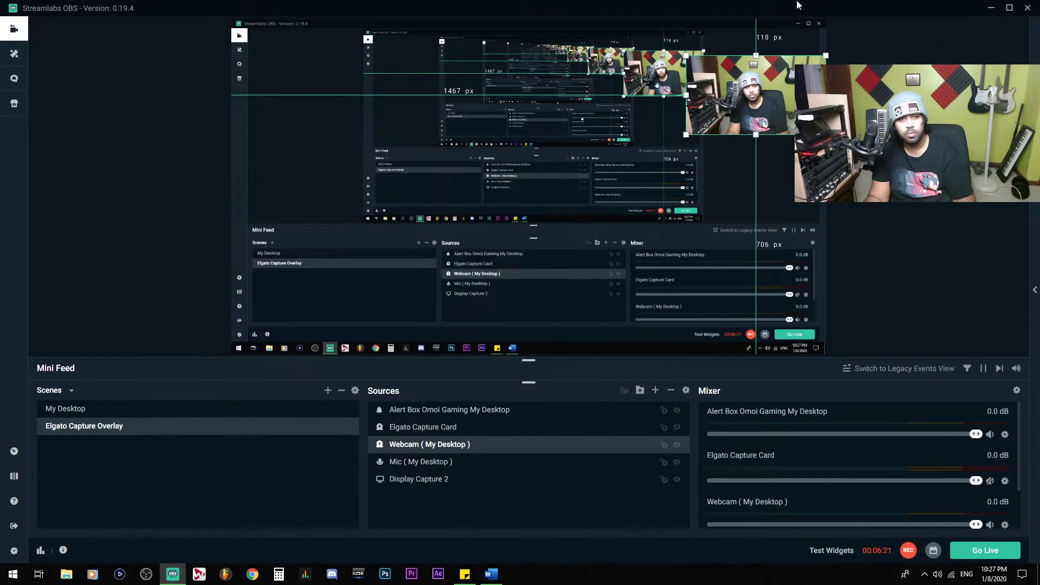
left_click_drag(688, 134, 479, 251)
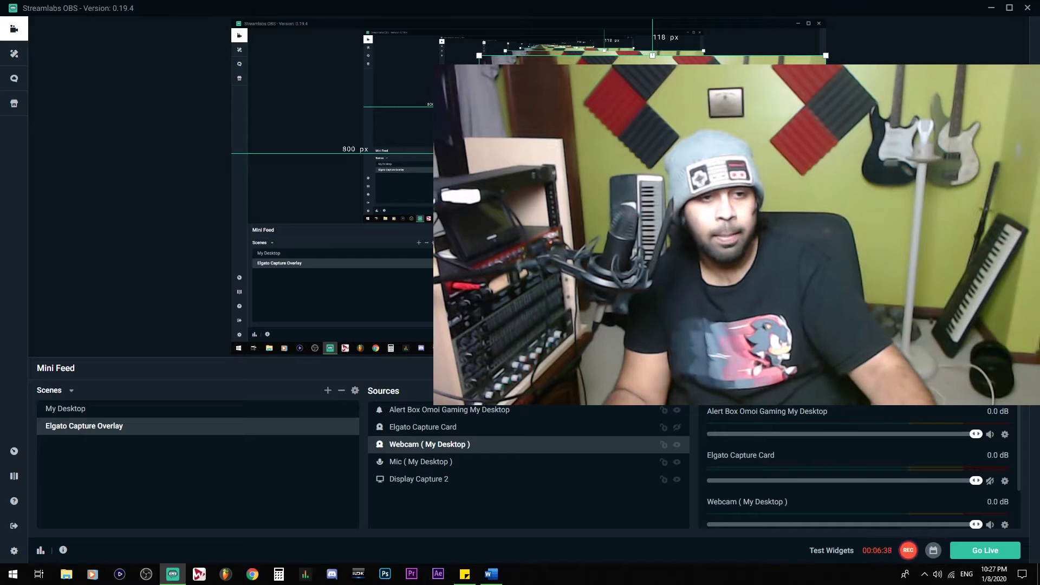
left_click_drag(737, 233, 851, 261)
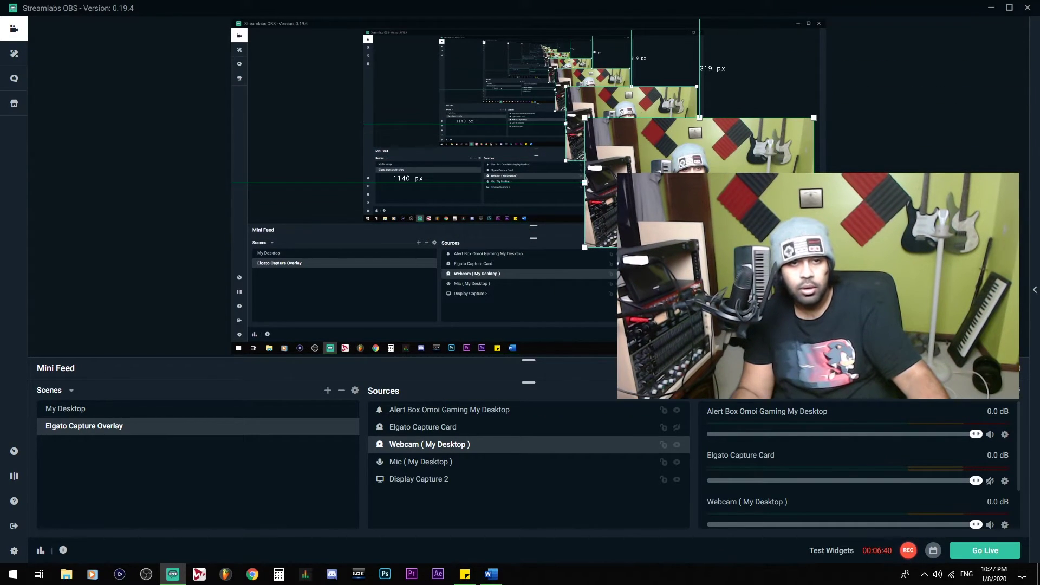
left_click(677, 428)
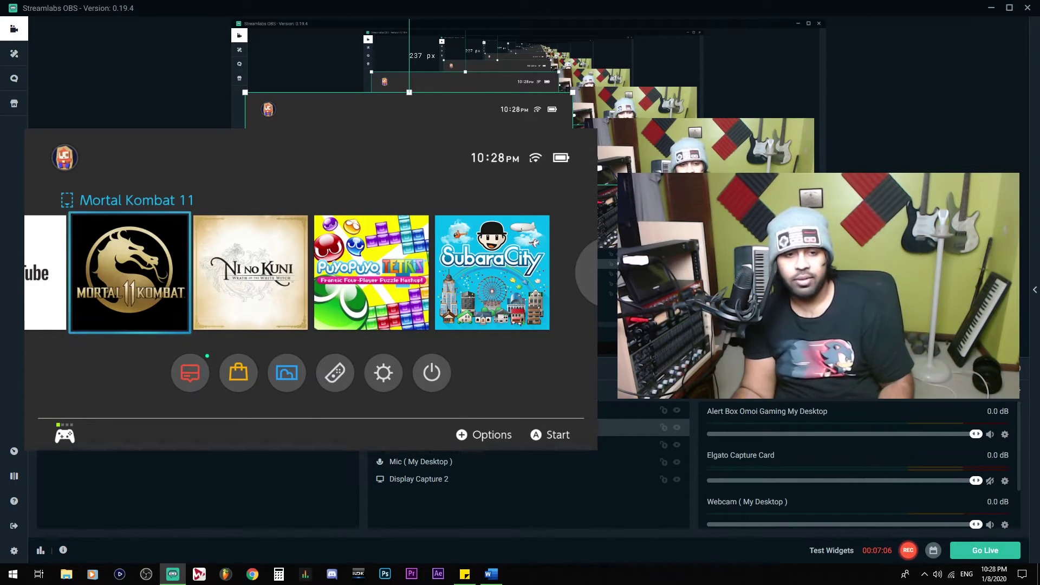
- Change the webcam's Video Delay (Async) to 300 ms, then reopen its filters from the preview
left_click(477, 450)
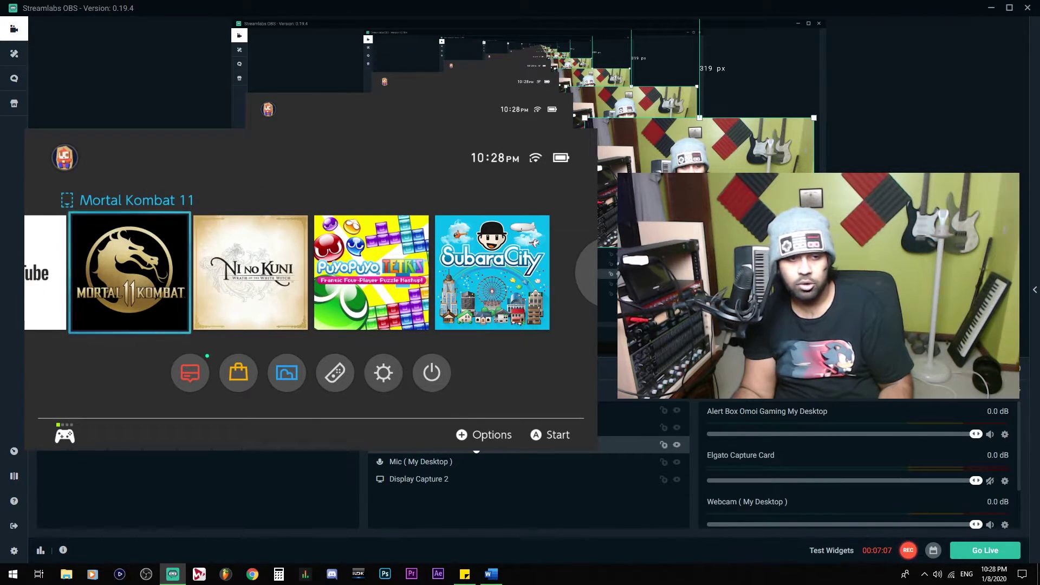
right_click(477, 451)
left_click(542, 311)
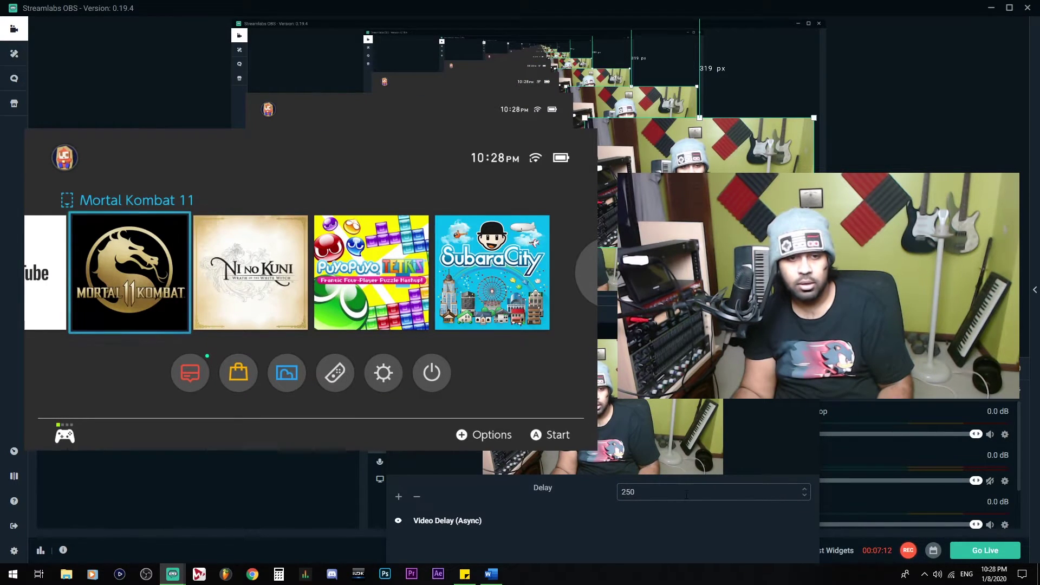
type("300")
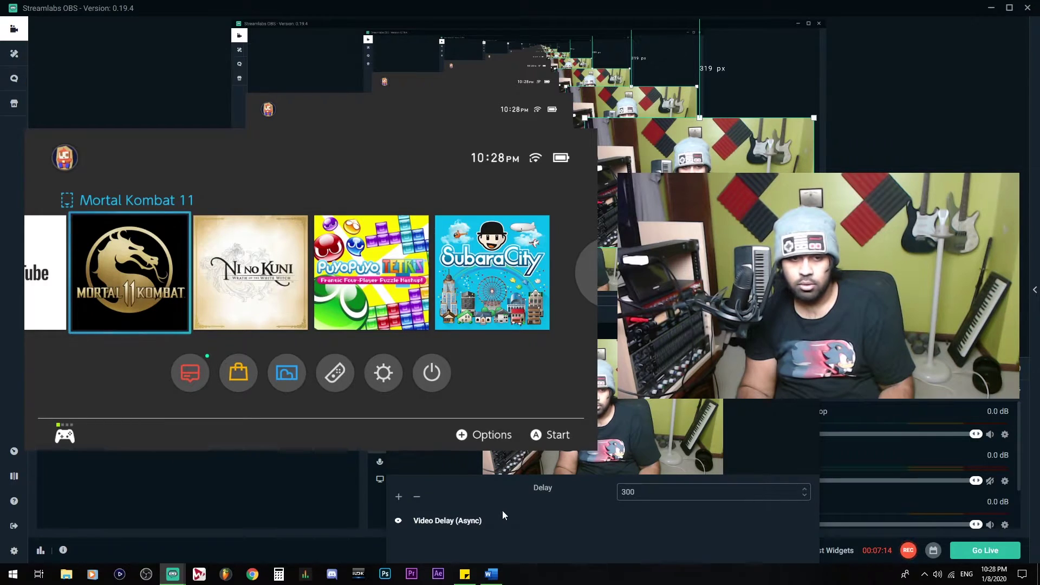
left_click_drag(548, 120, 605, 79)
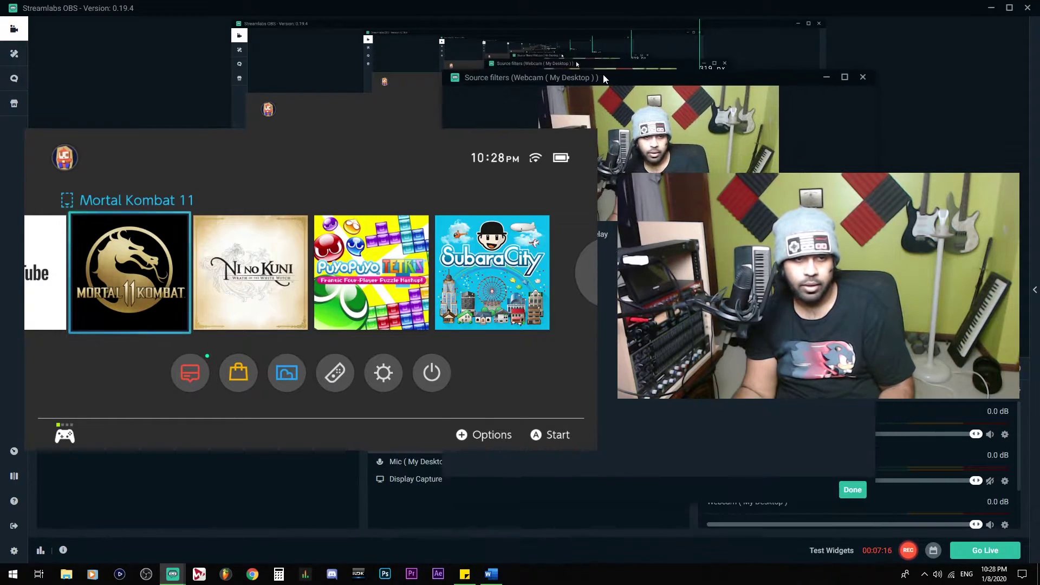
left_click(853, 490)
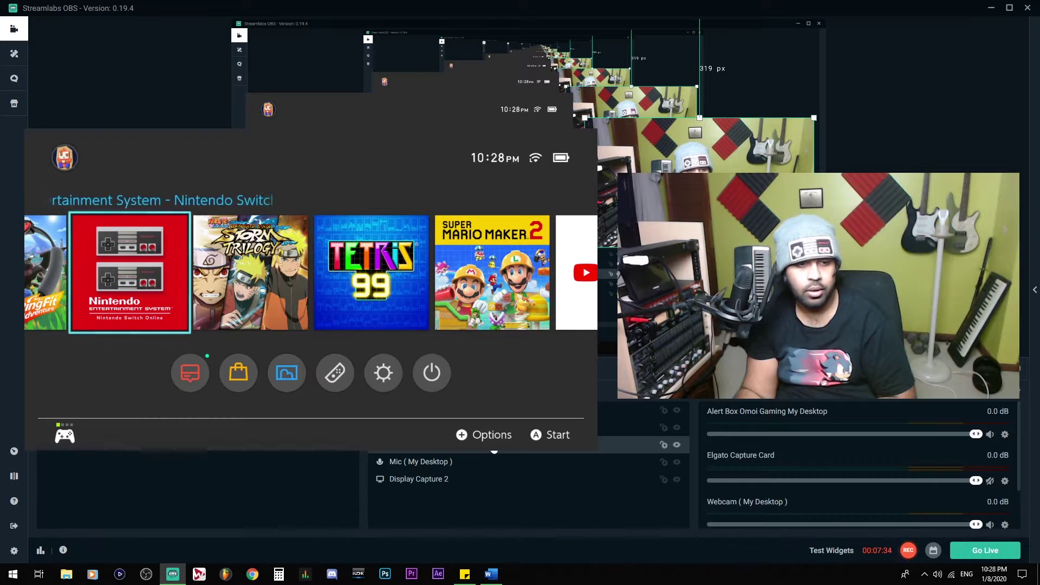
right_click(480, 109)
left_click(607, 297)
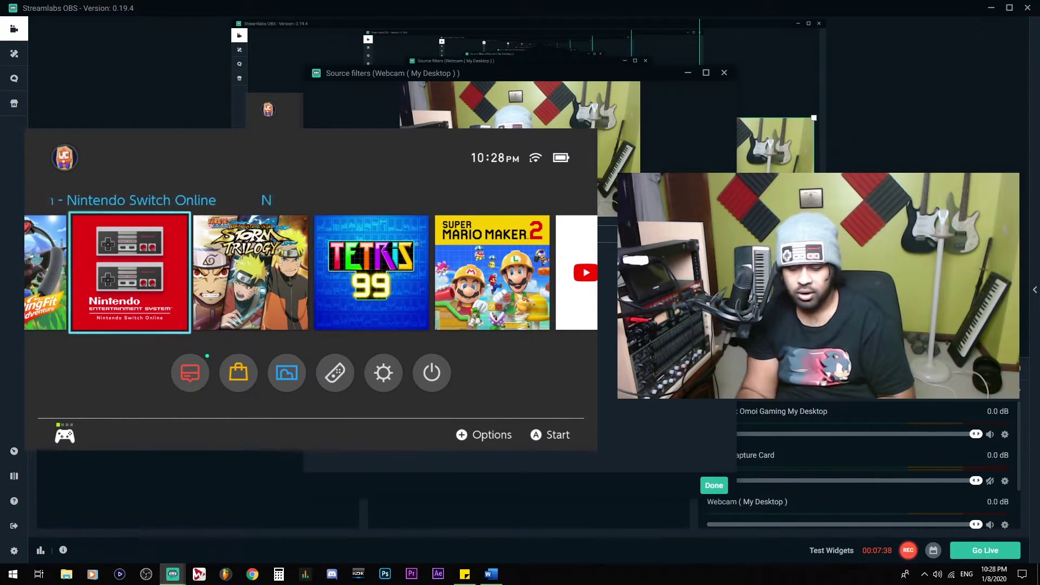
- Close the webcam filters window and scroll down the Mixer
left_click(711, 491)
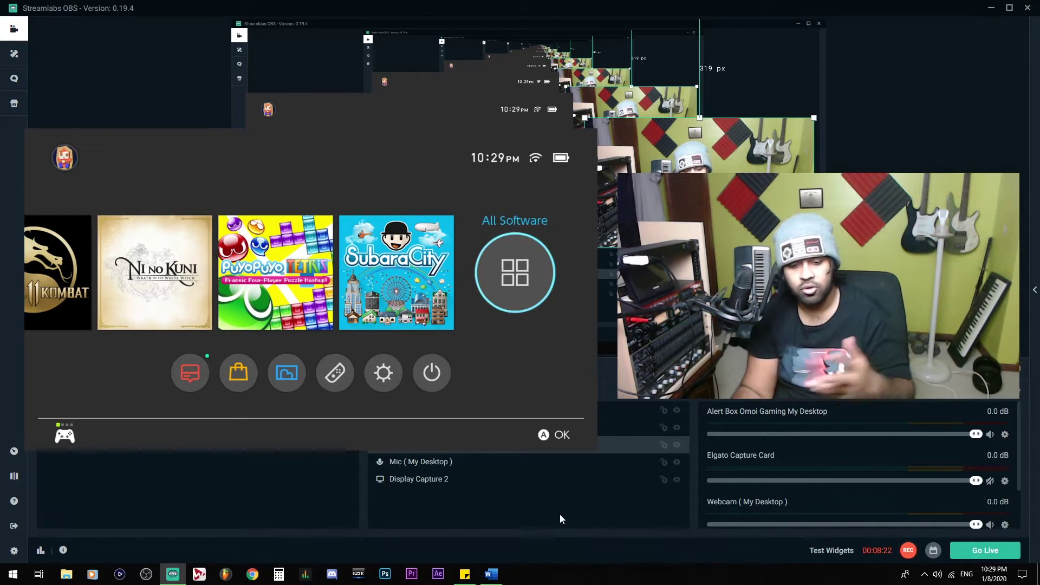
scroll(853, 485, "down", 2)
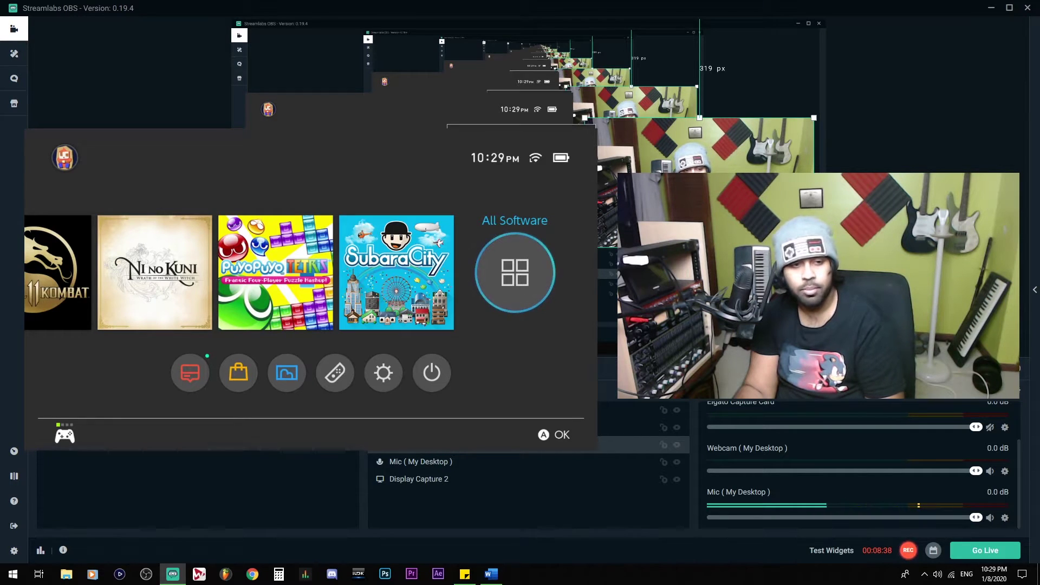
- Close the Webcam filters window and hide the Webcam and Elgato Capture Card sources
left_click_drag(594, 77, 658, 35)
left_click(669, 35)
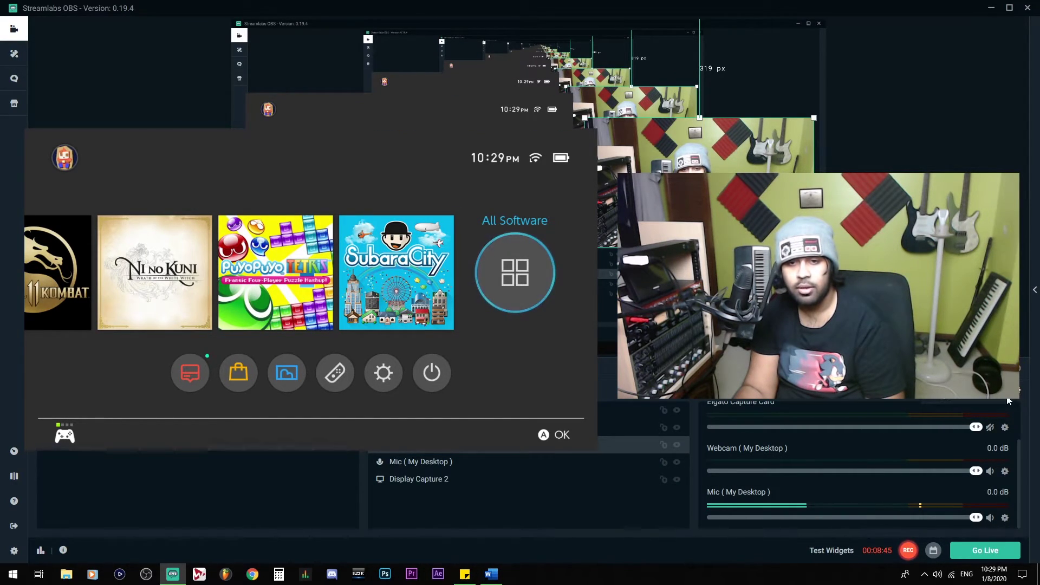
left_click(677, 445)
left_click(677, 427)
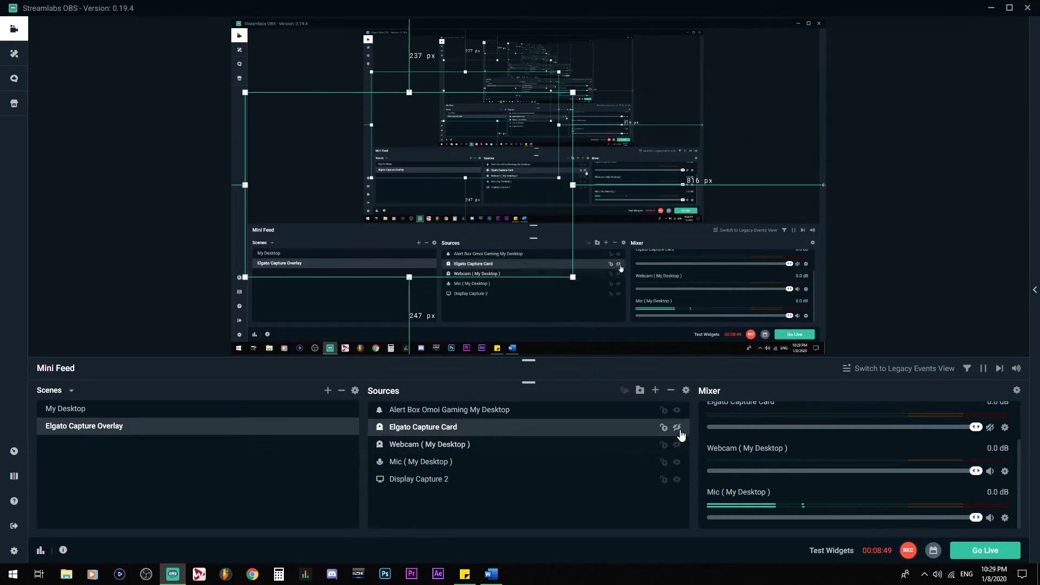
- Set the Mic (My Desktop) sync offset to 500 ms in the advanced audio settings
left_click(1017, 391)
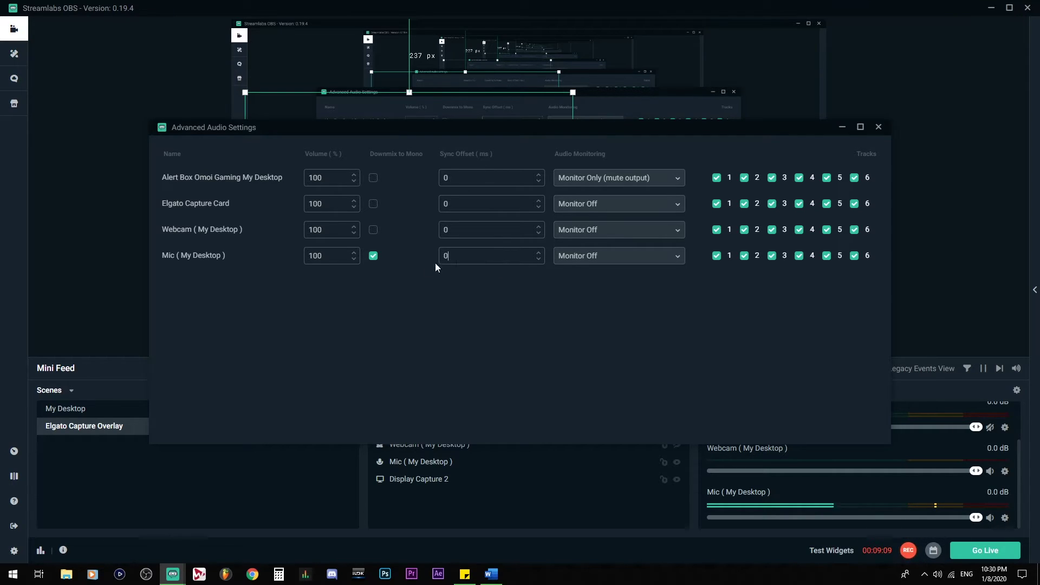
type("500")
left_click(879, 127)
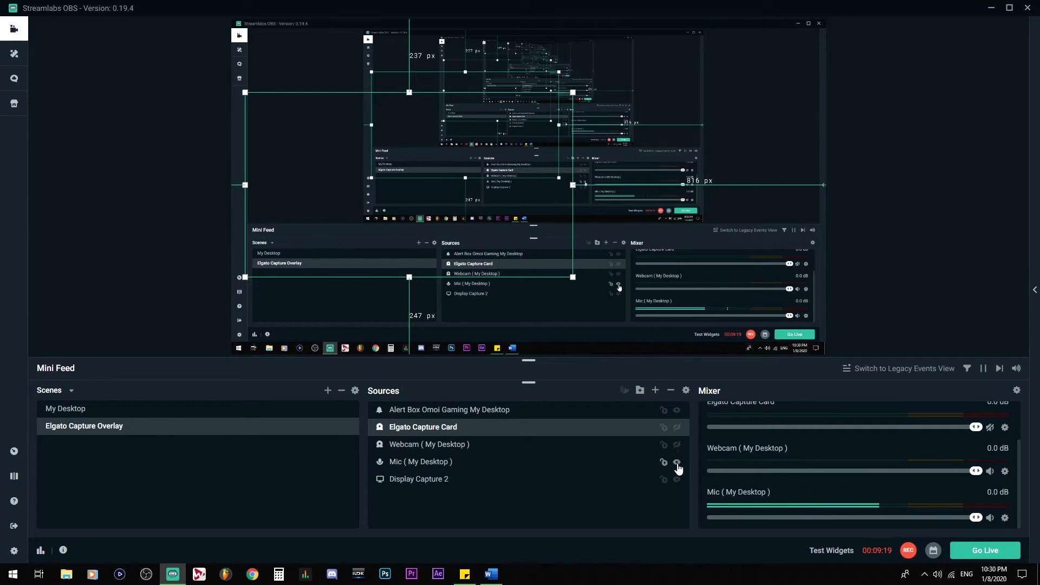
- Unhide the Webcam and Elgato Capture Card sources in the Elgato Capture Overlay scene
left_click(677, 444)
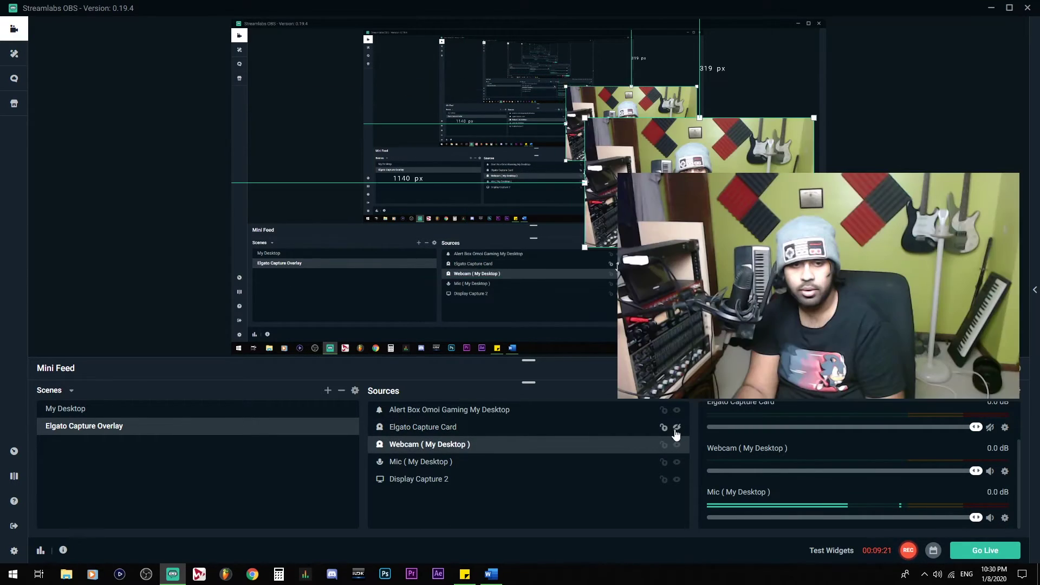
left_click(677, 428)
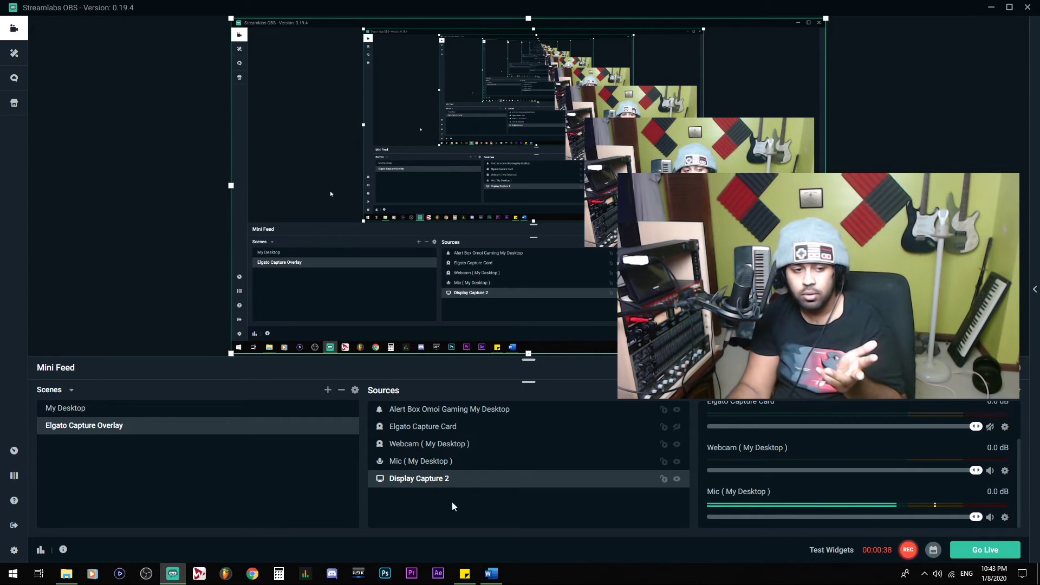
right_click(467, 489)
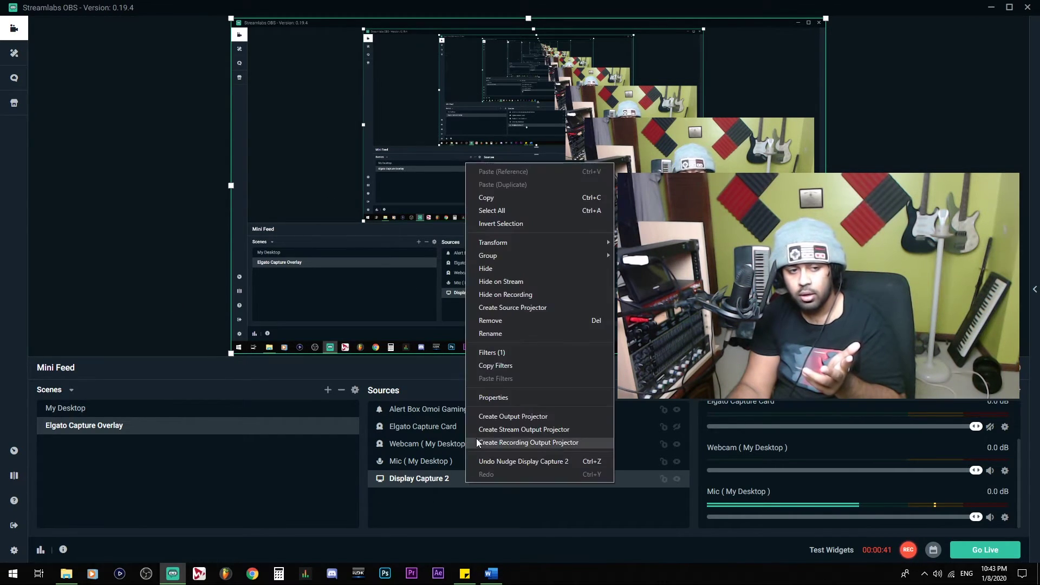
left_click(511, 358)
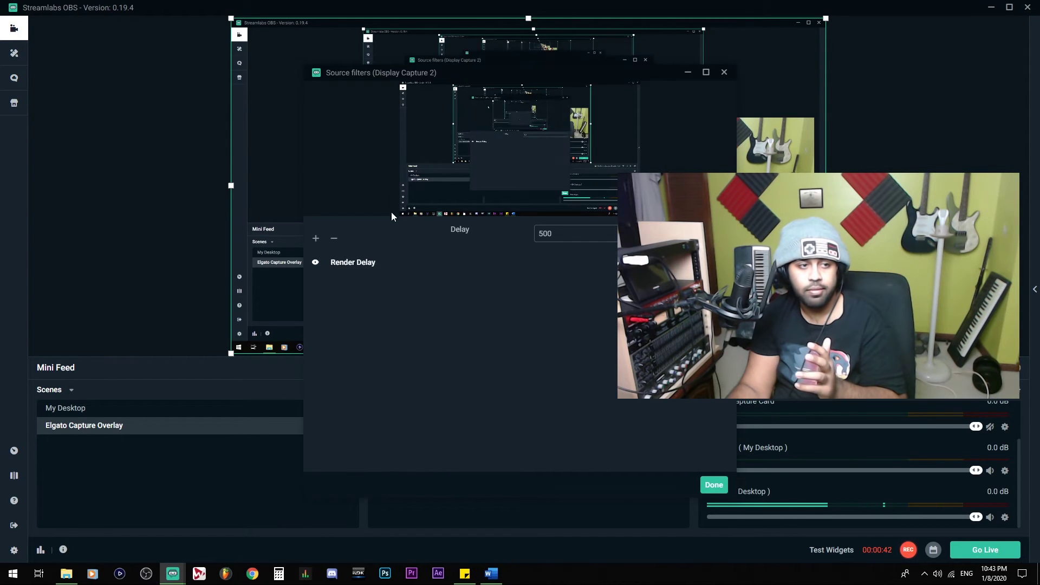
left_click_drag(405, 80, 162, 62)
left_click(326, 219)
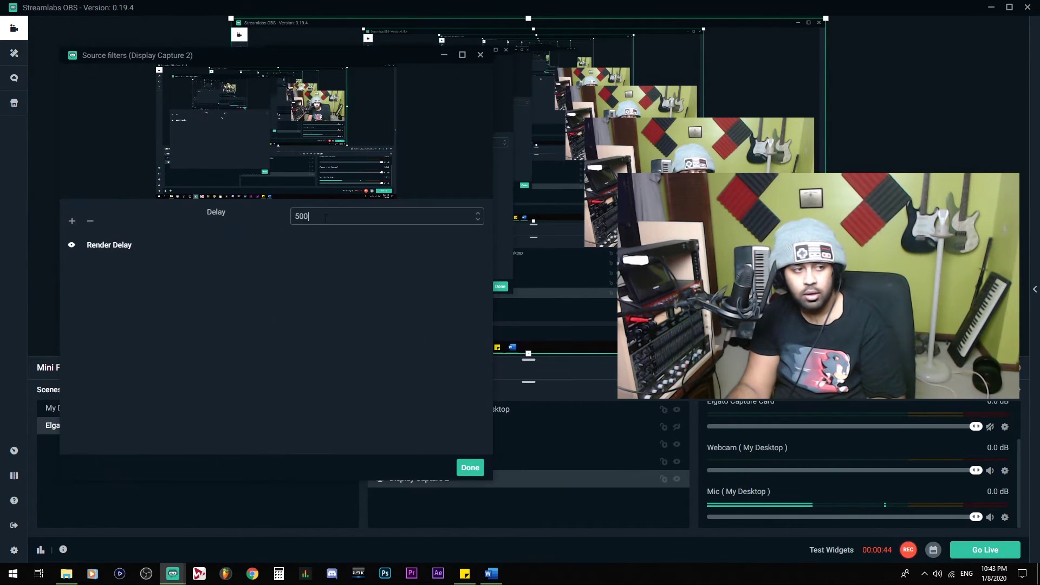
left_click(71, 223)
left_click(453, 227)
left_click_drag(464, 187, 143, 150)
left_click(102, 302)
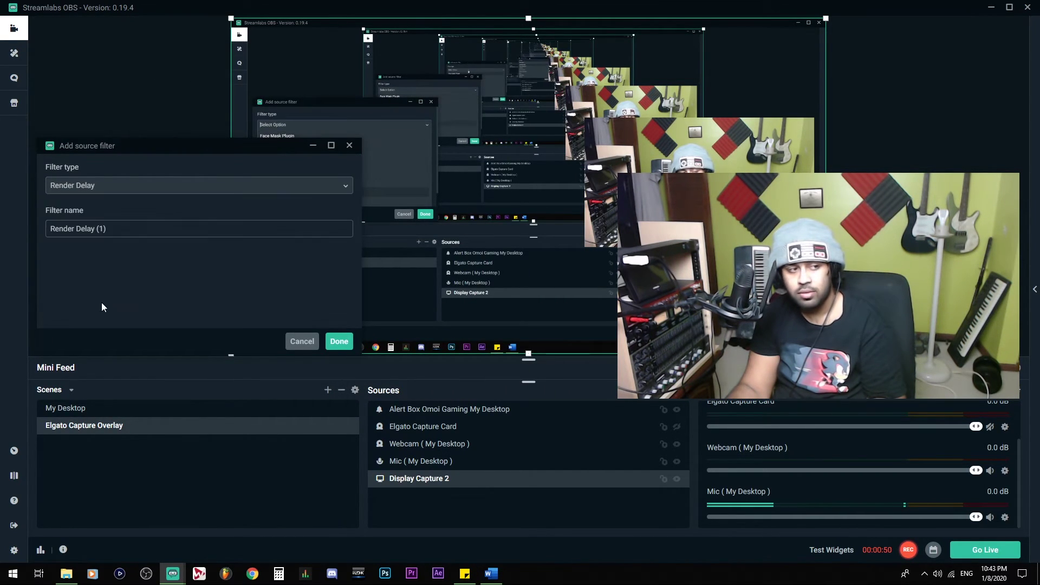
left_click(339, 341)
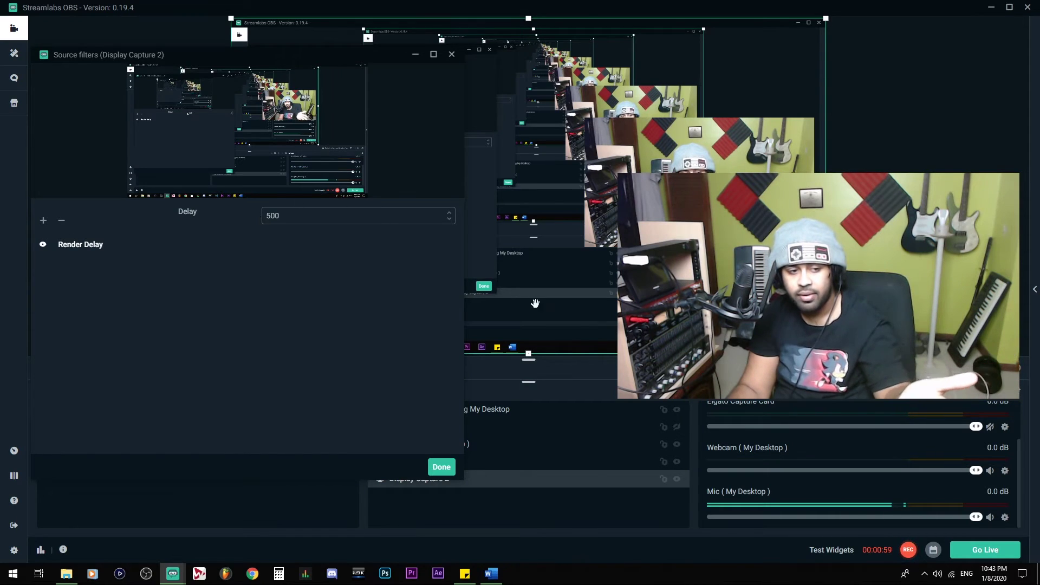
left_click(495, 461)
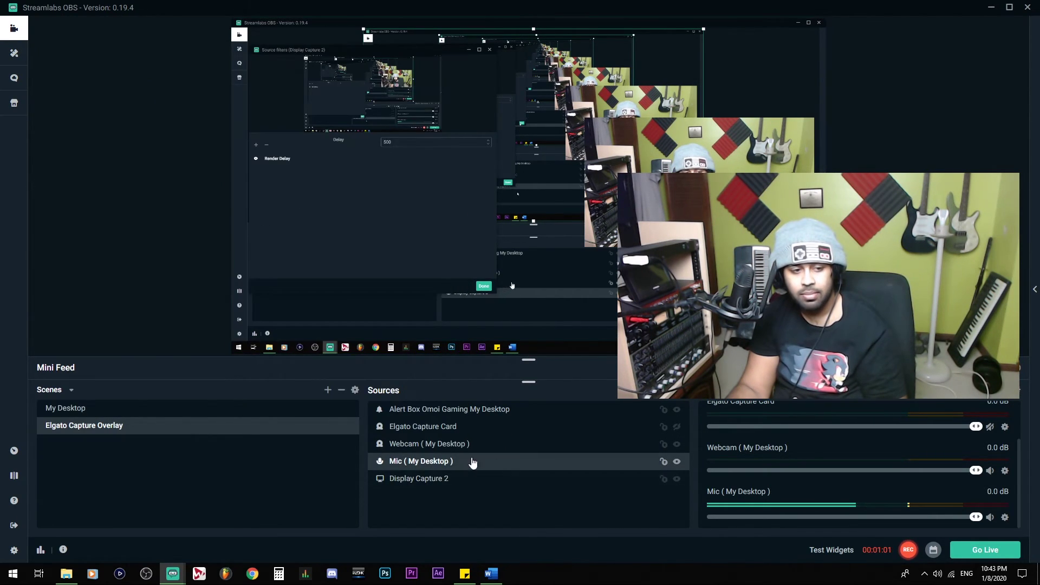
right_click(465, 445)
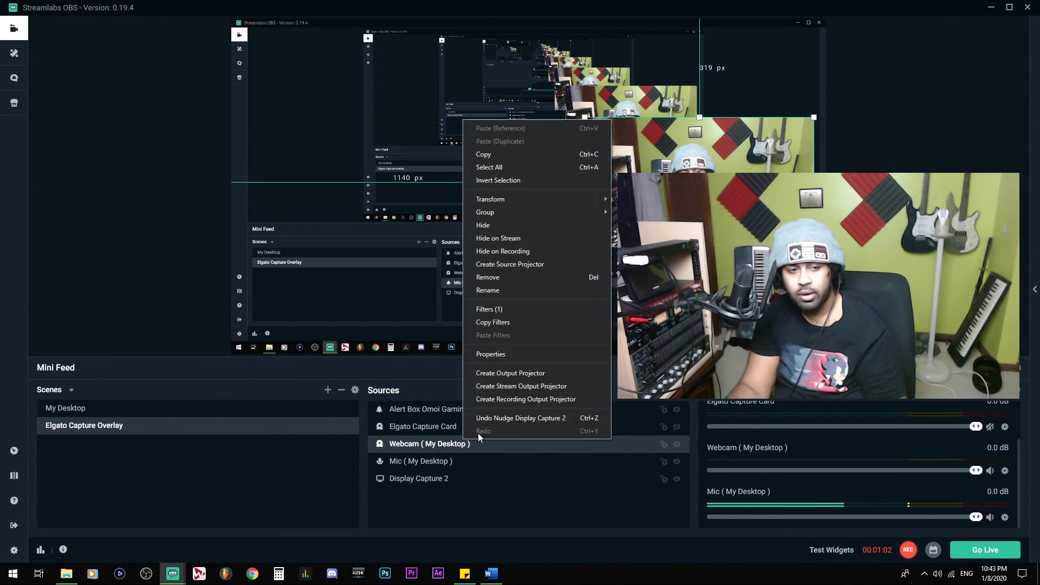
left_click(525, 346)
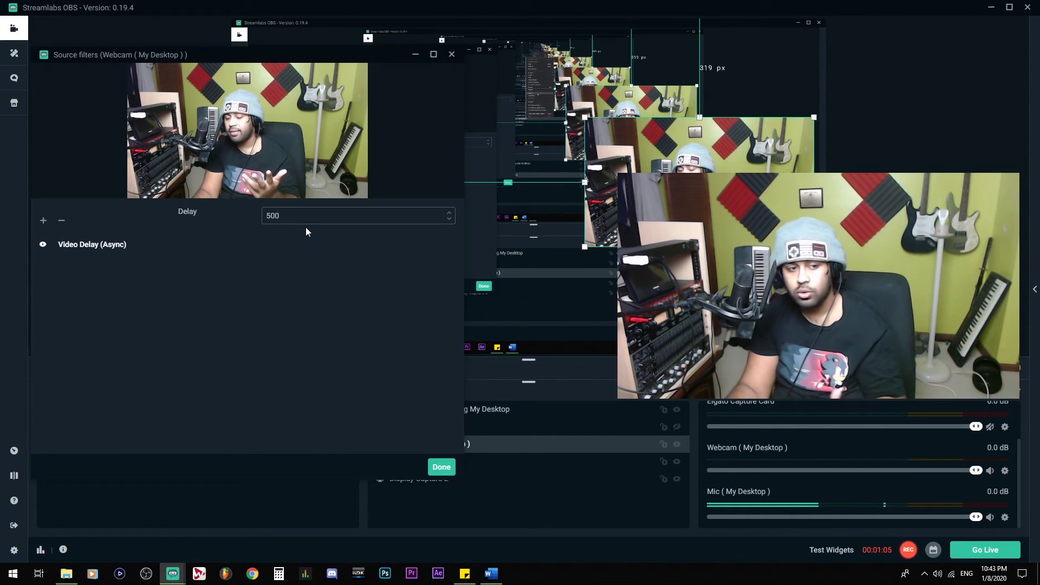
left_click(442, 467)
left_click(574, 461)
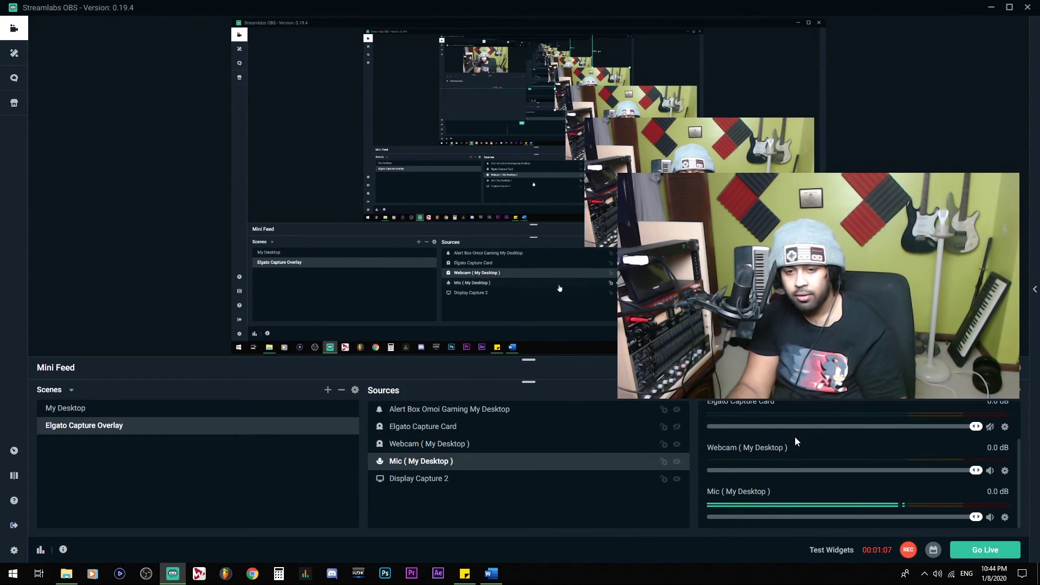
left_click(962, 399)
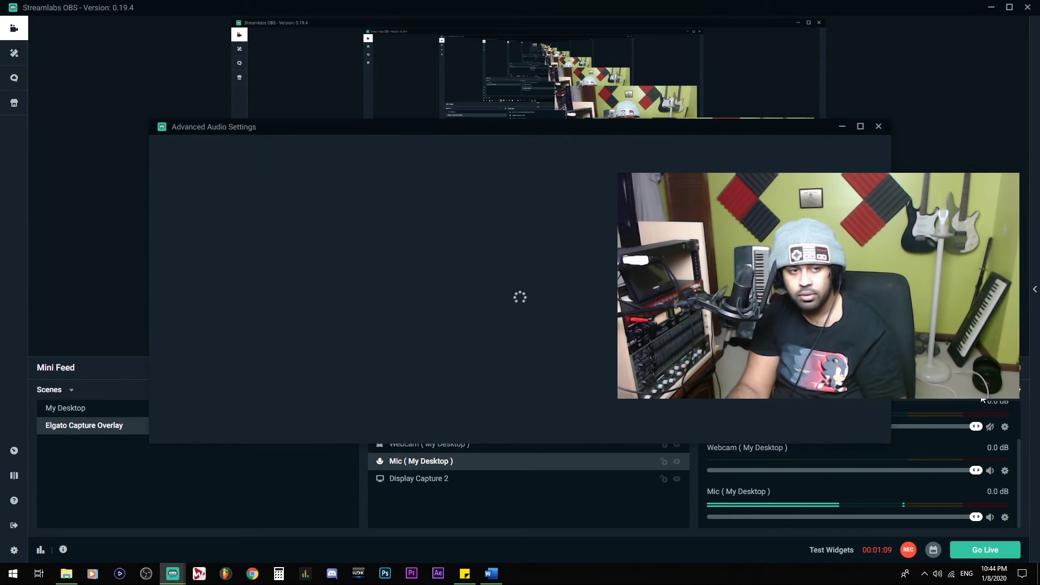
left_click_drag(461, 128, 345, 148)
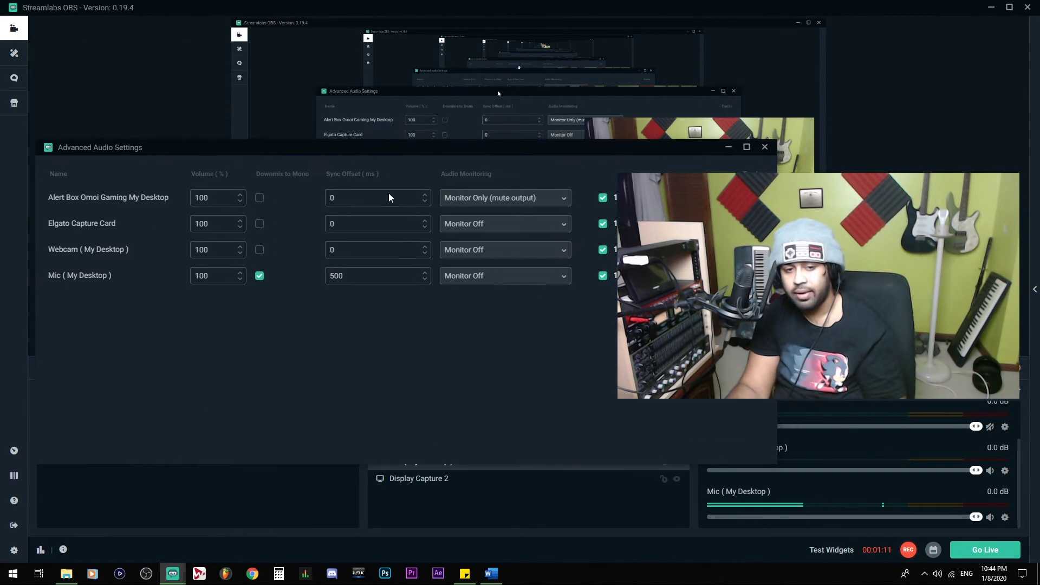
left_click(765, 147)
left_click(436, 483)
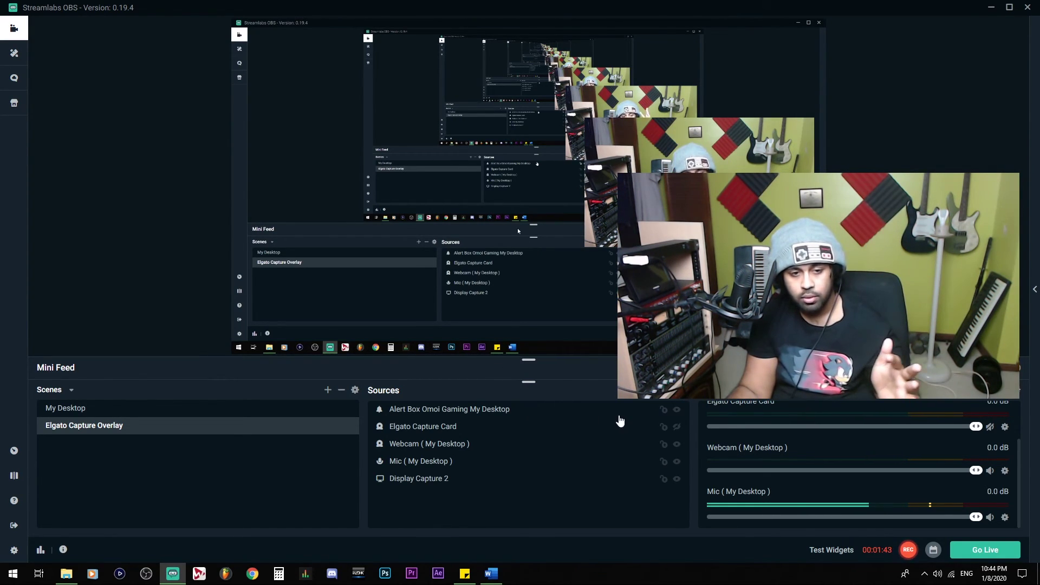
- Unhide the Elgato Capture Card source so the Switch feed shows, and select it
left_click(677, 427)
left_click(675, 433)
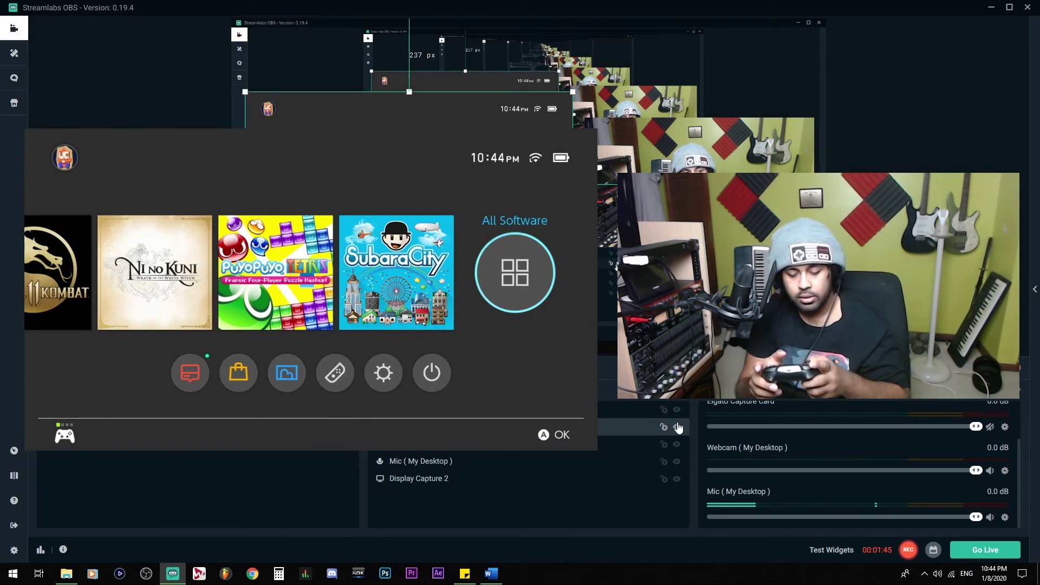